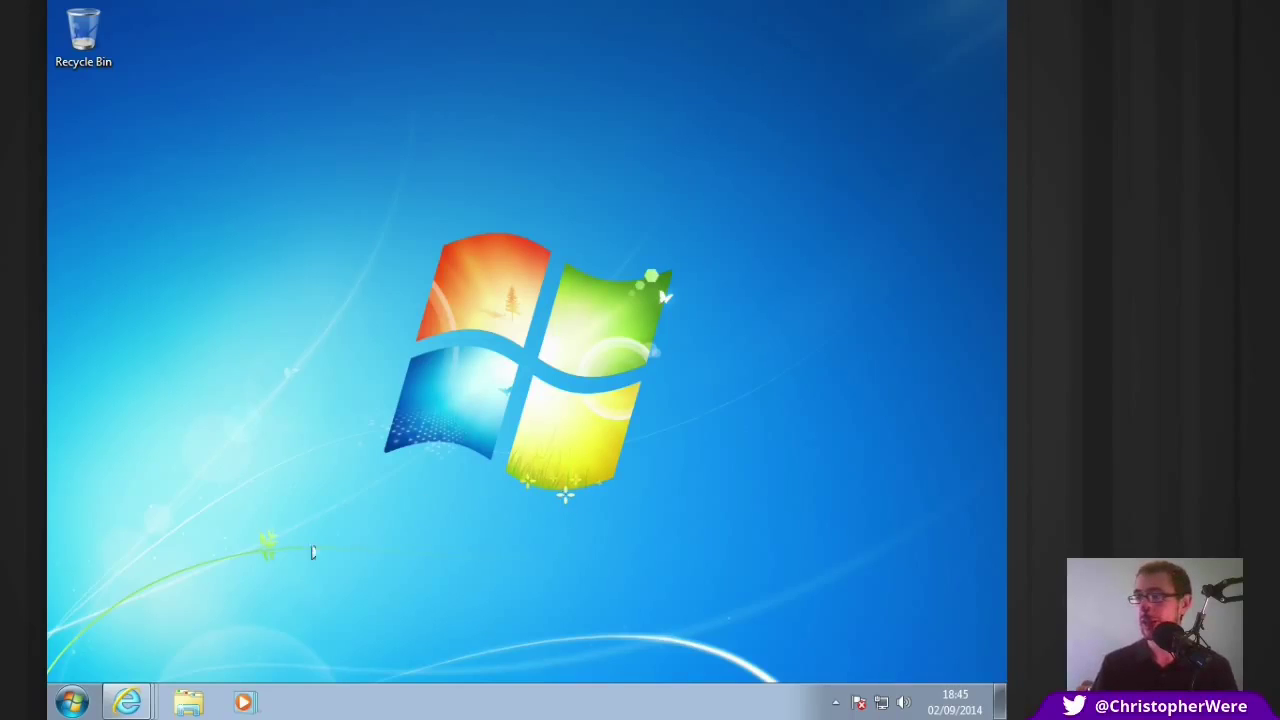
Bring up the VideoLAN site in Internet Explorer and download VLC 2.1.5 for Windows
left_click(129, 699)
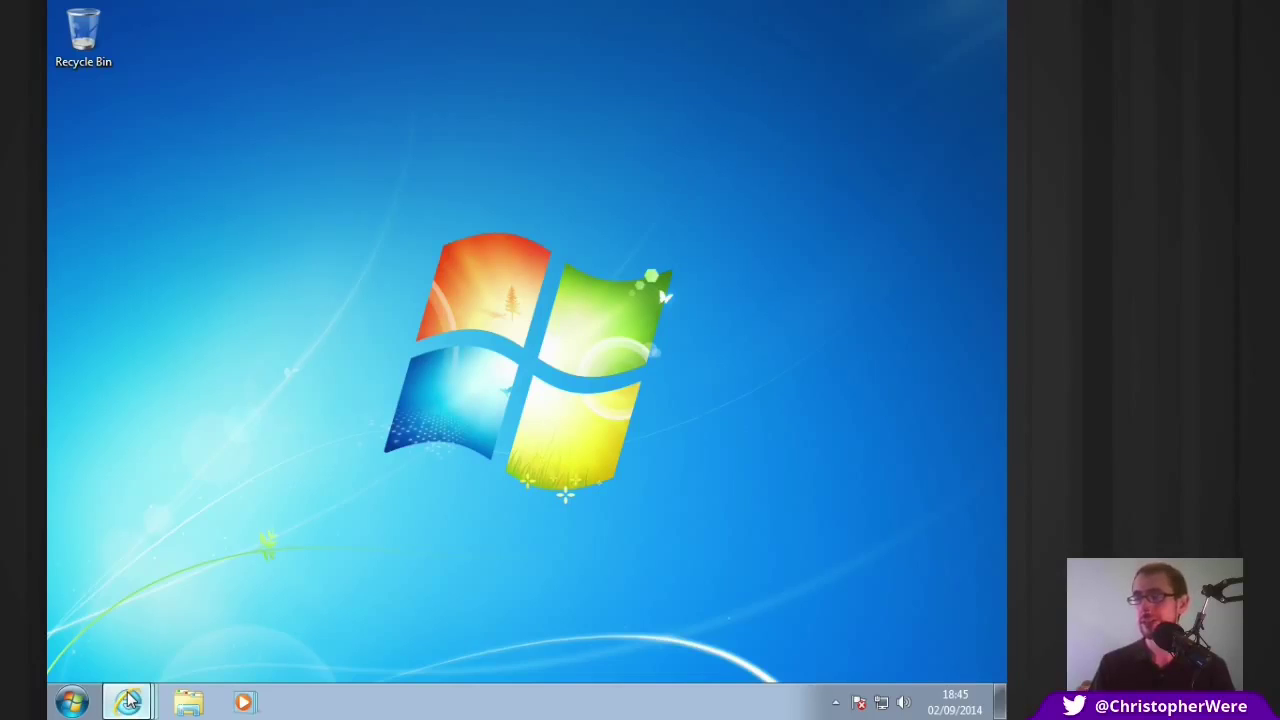
left_click(129, 699)
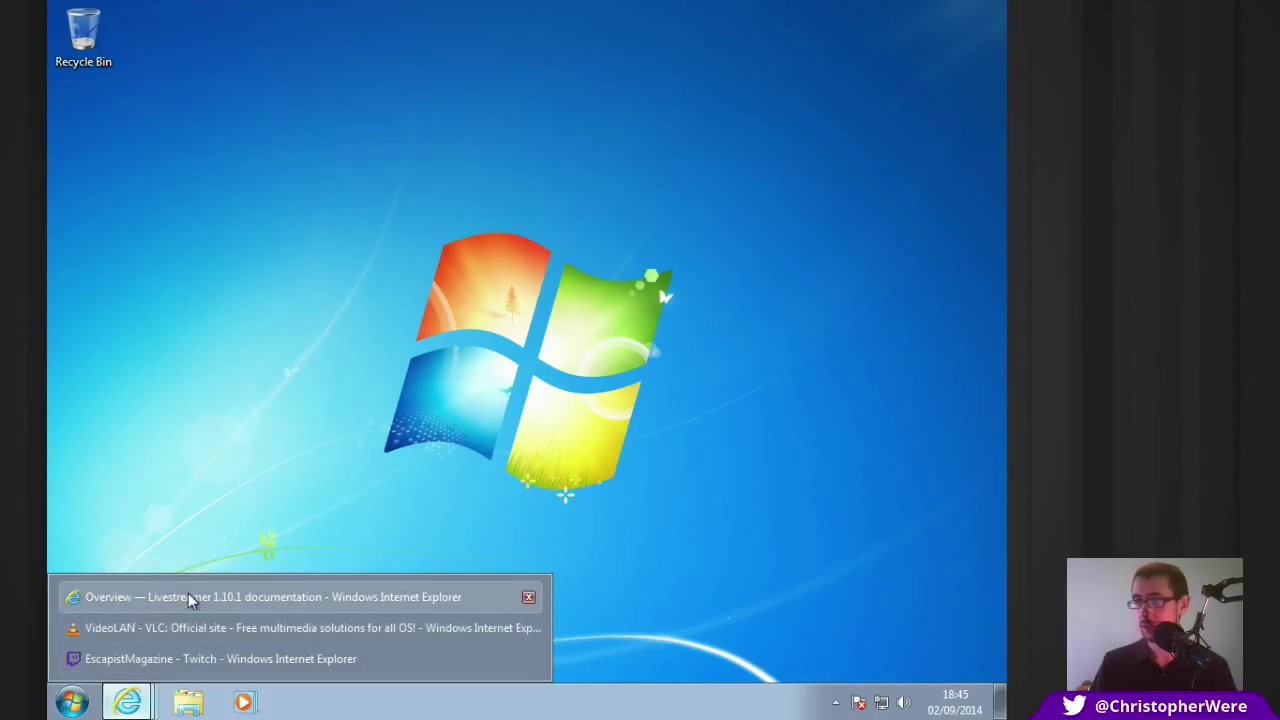
left_click(148, 624)
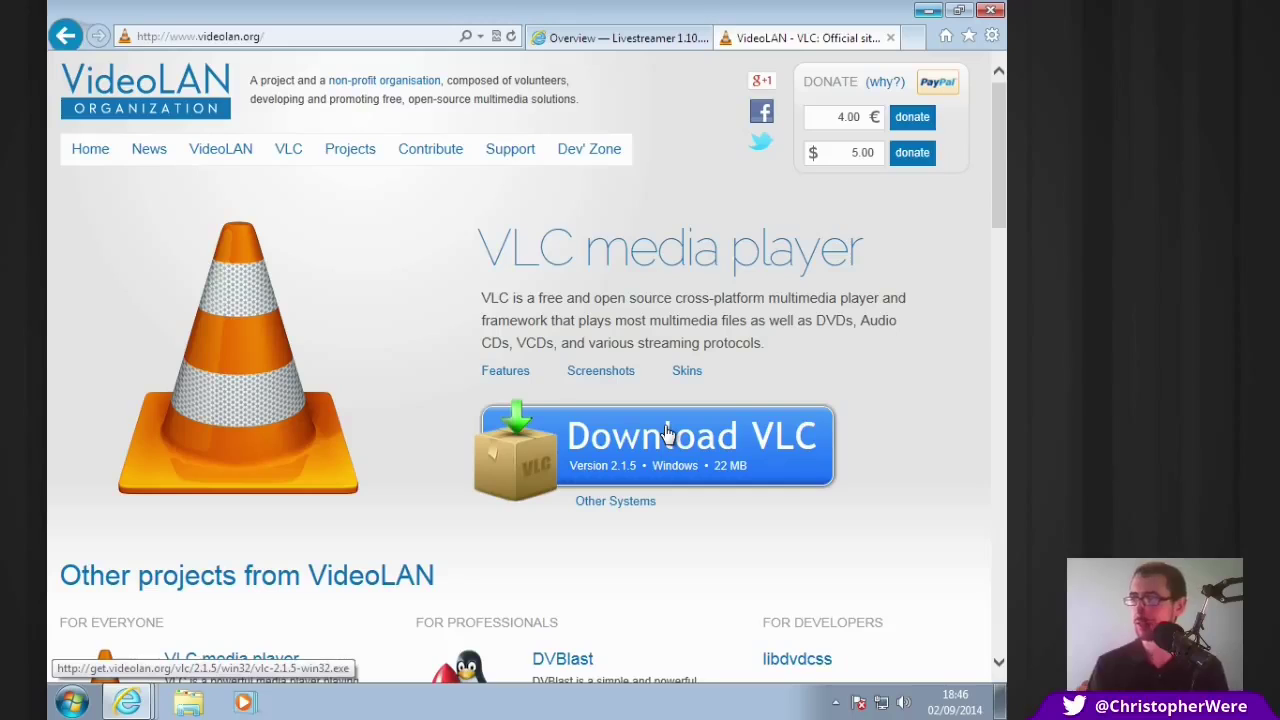
left_click(667, 432)
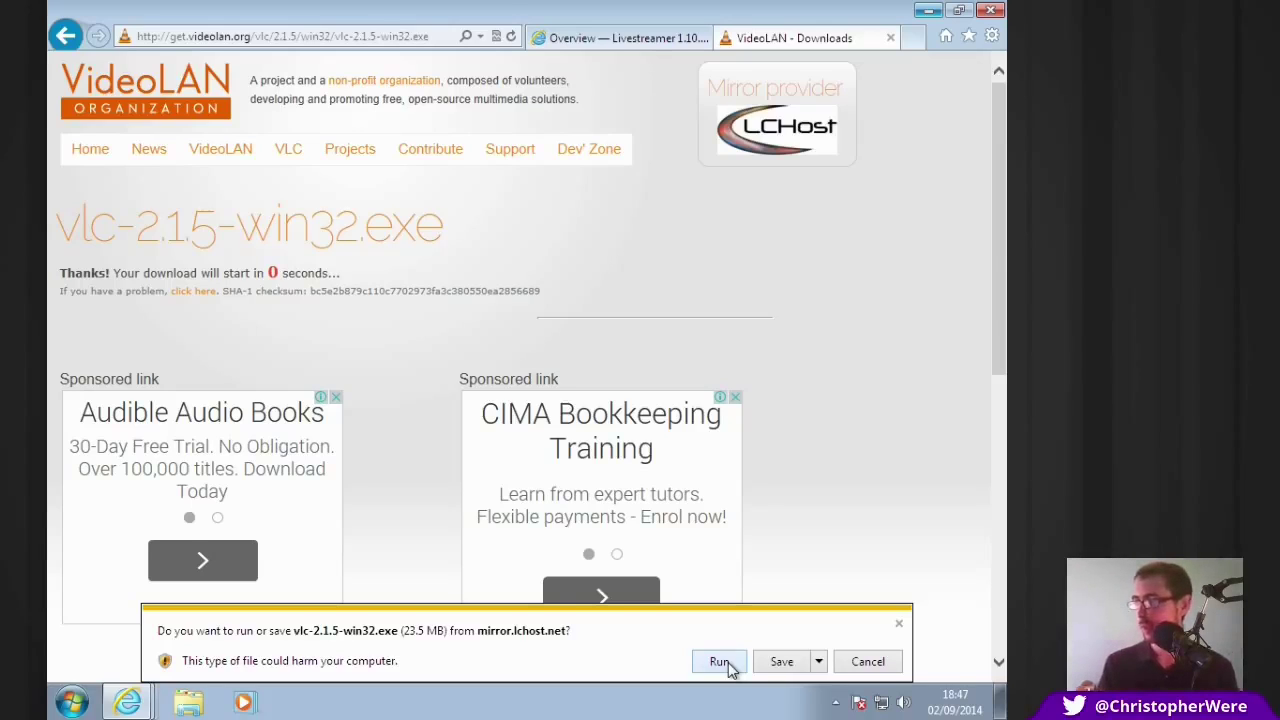
Install VLC from the downloaded vlc-2.1.5-win32.exe, keeping the option to run it after setup, and close the VideoLAN download tab
left_click(719, 662)
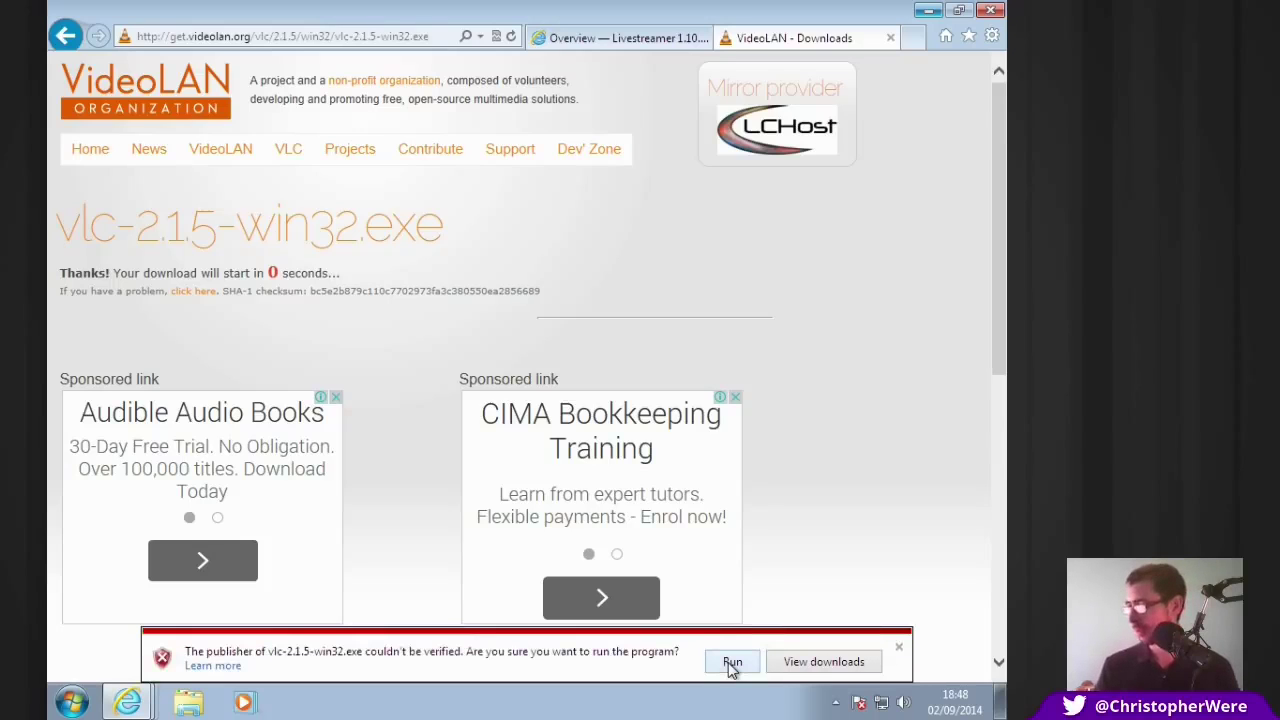
left_click(731, 662)
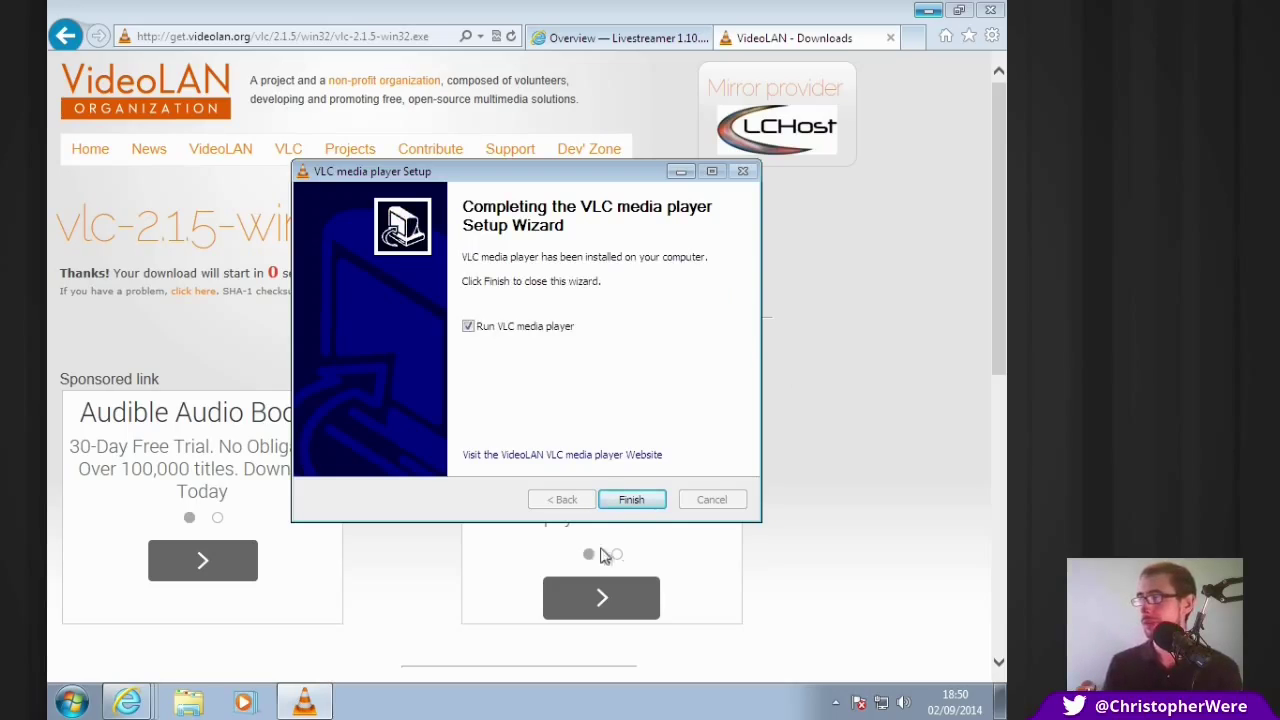
left_click(636, 503)
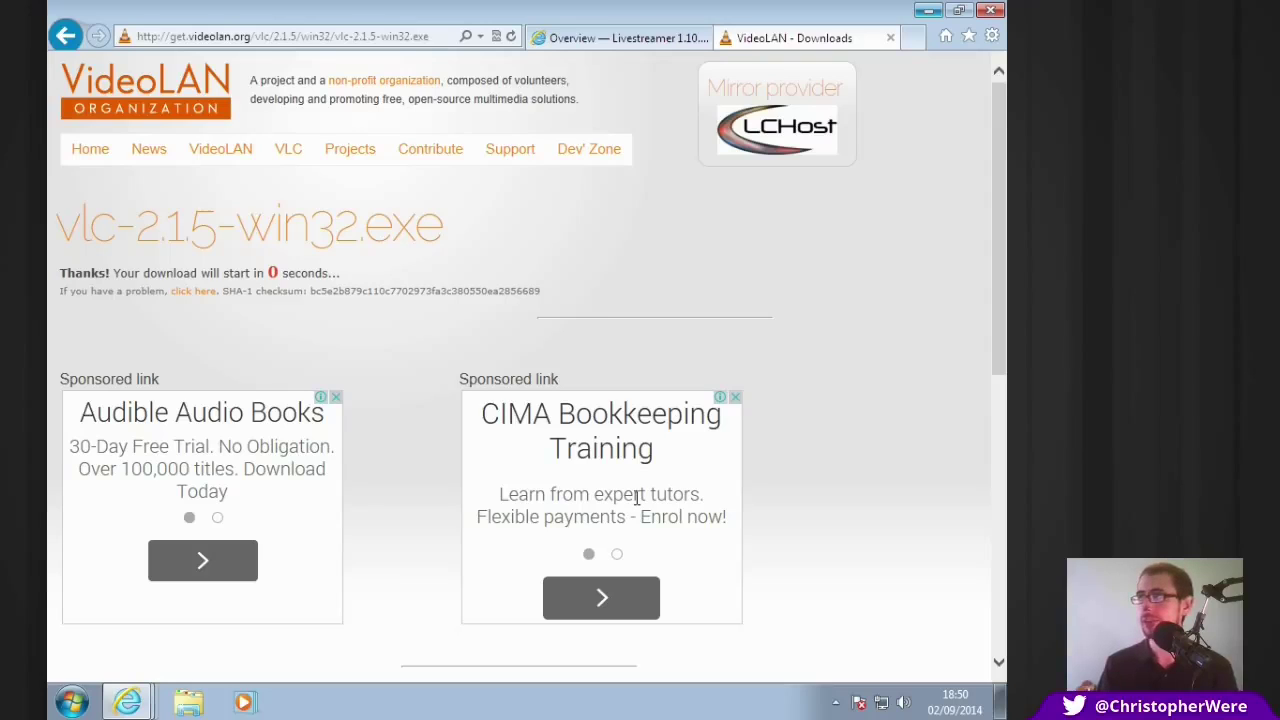
left_click(990, 10)
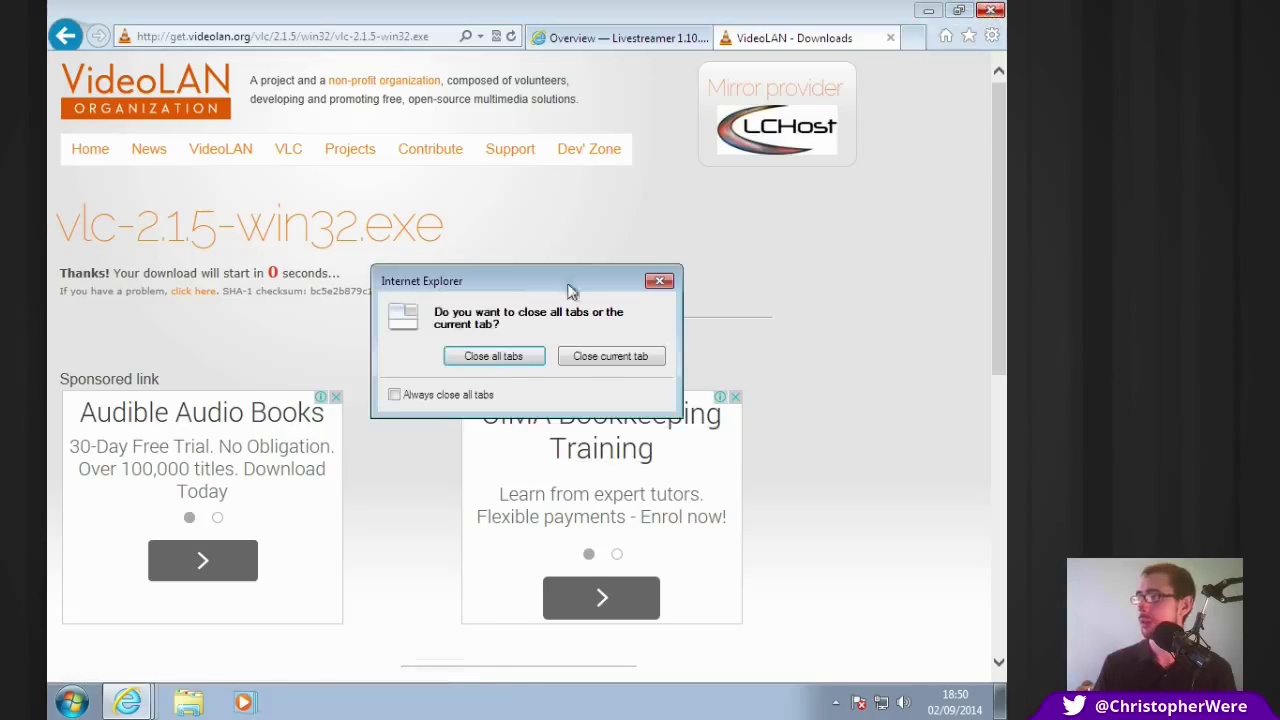
left_click(603, 360)
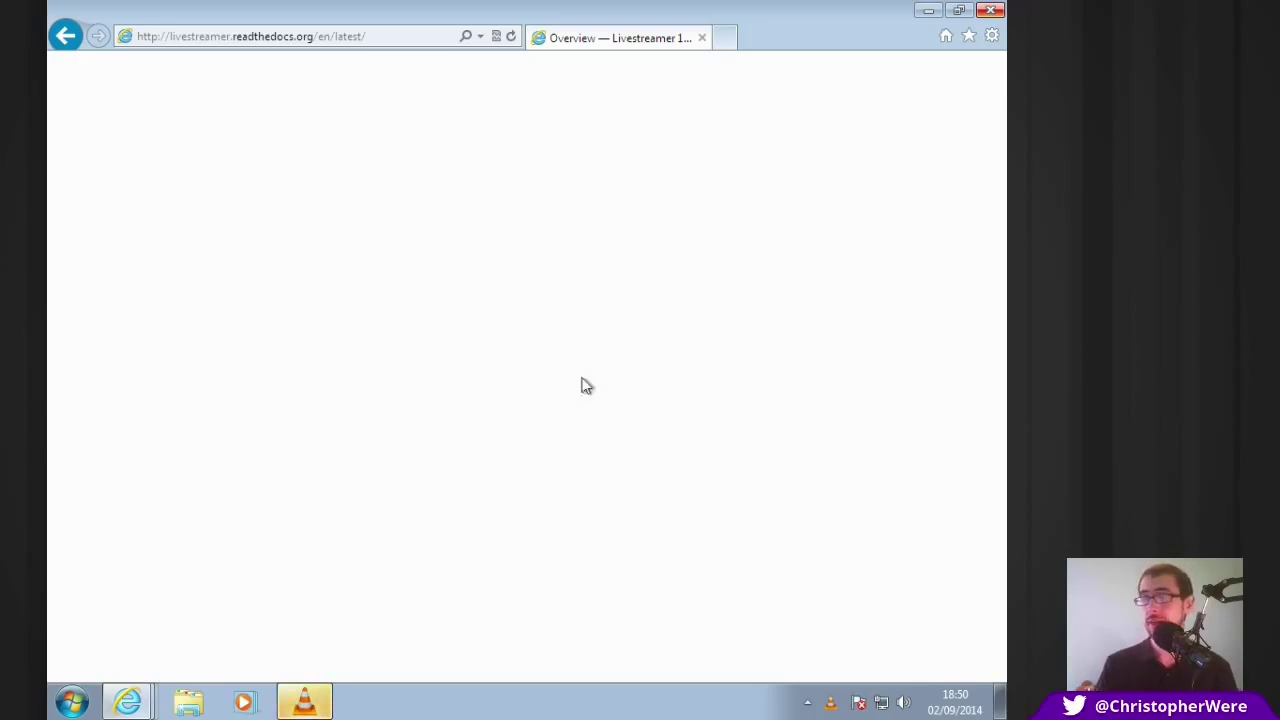
Accept VLC's privacy and network access policy with media info retrieval and update checks enabled, and close the player
left_click(304, 703)
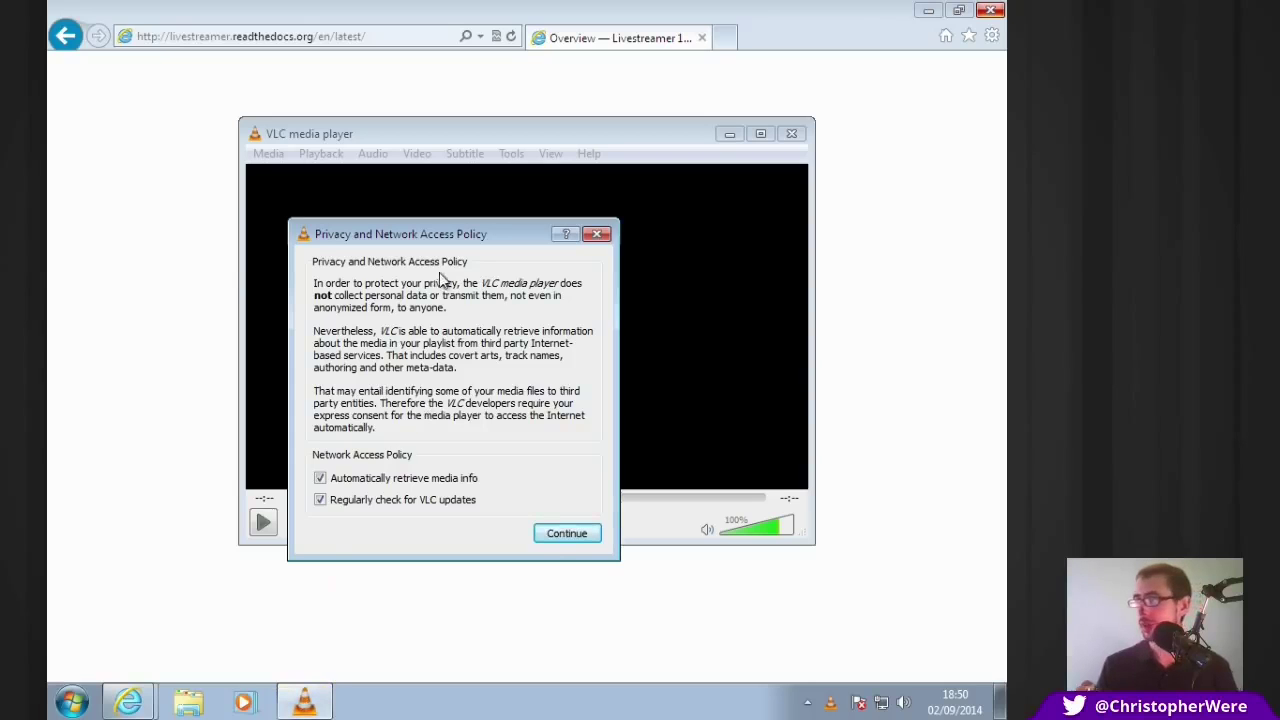
left_click(564, 534)
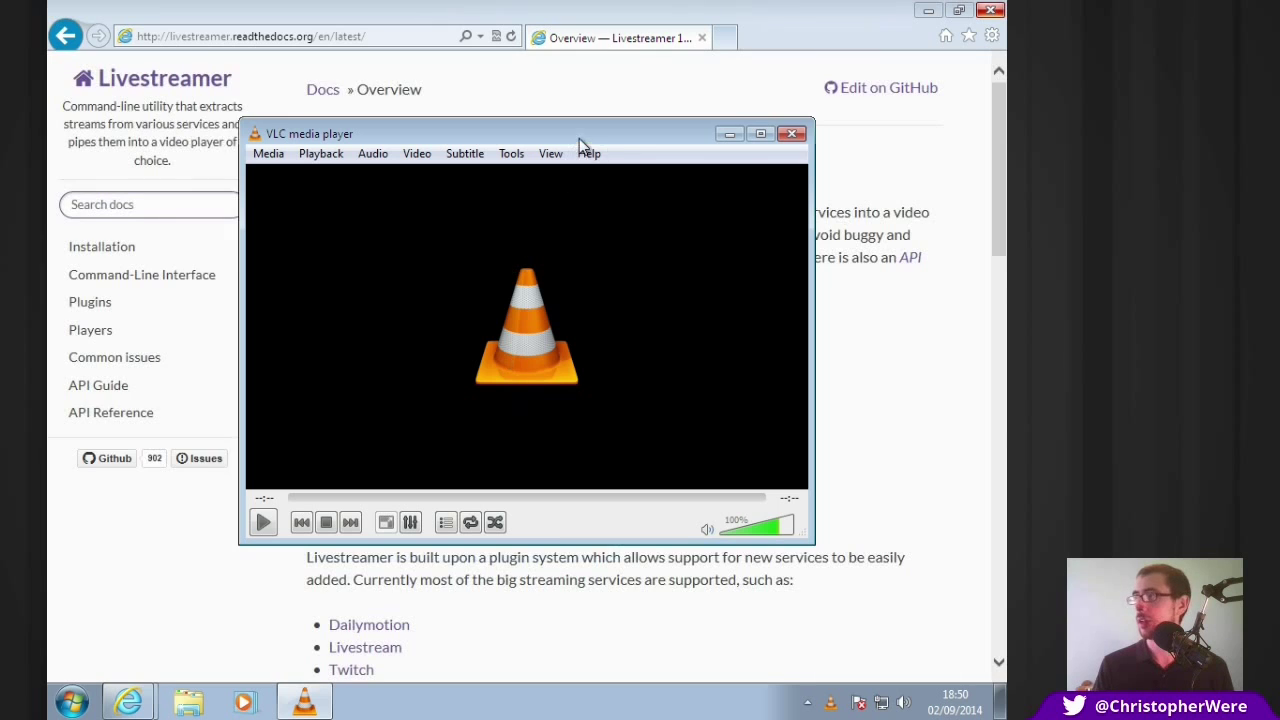
left_click_drag(579, 138, 596, 164)
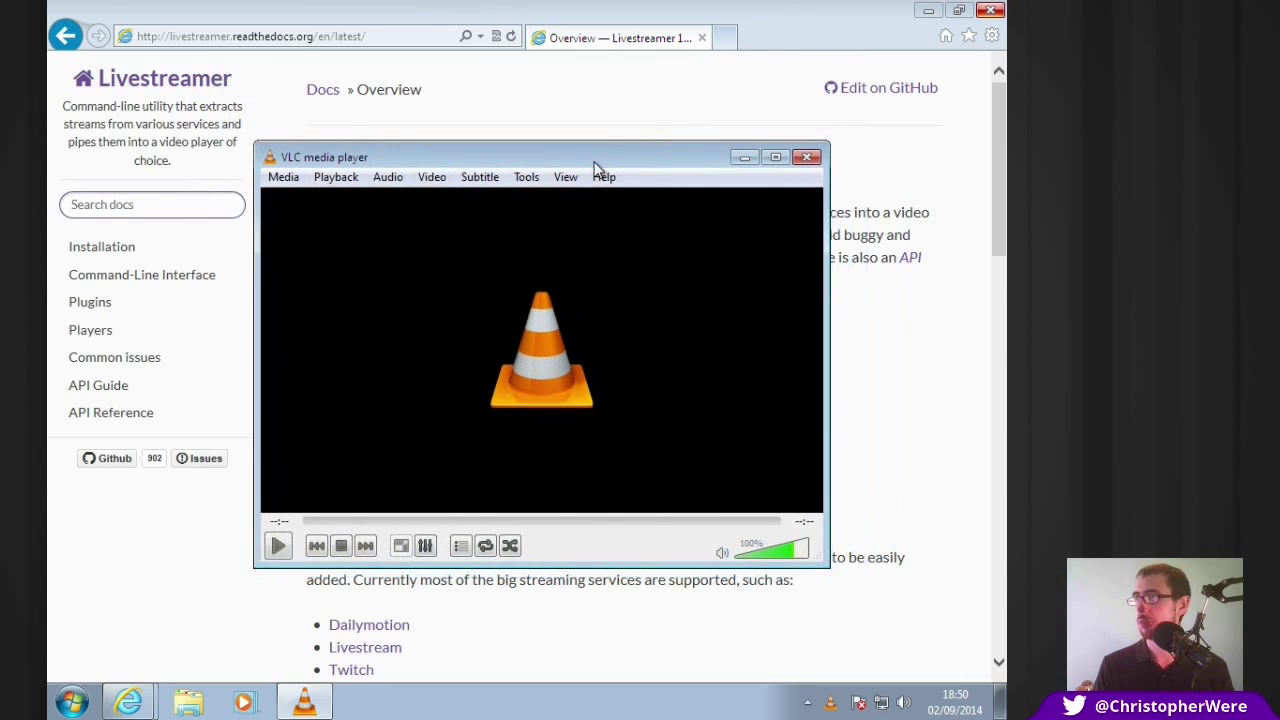
left_click(806, 160)
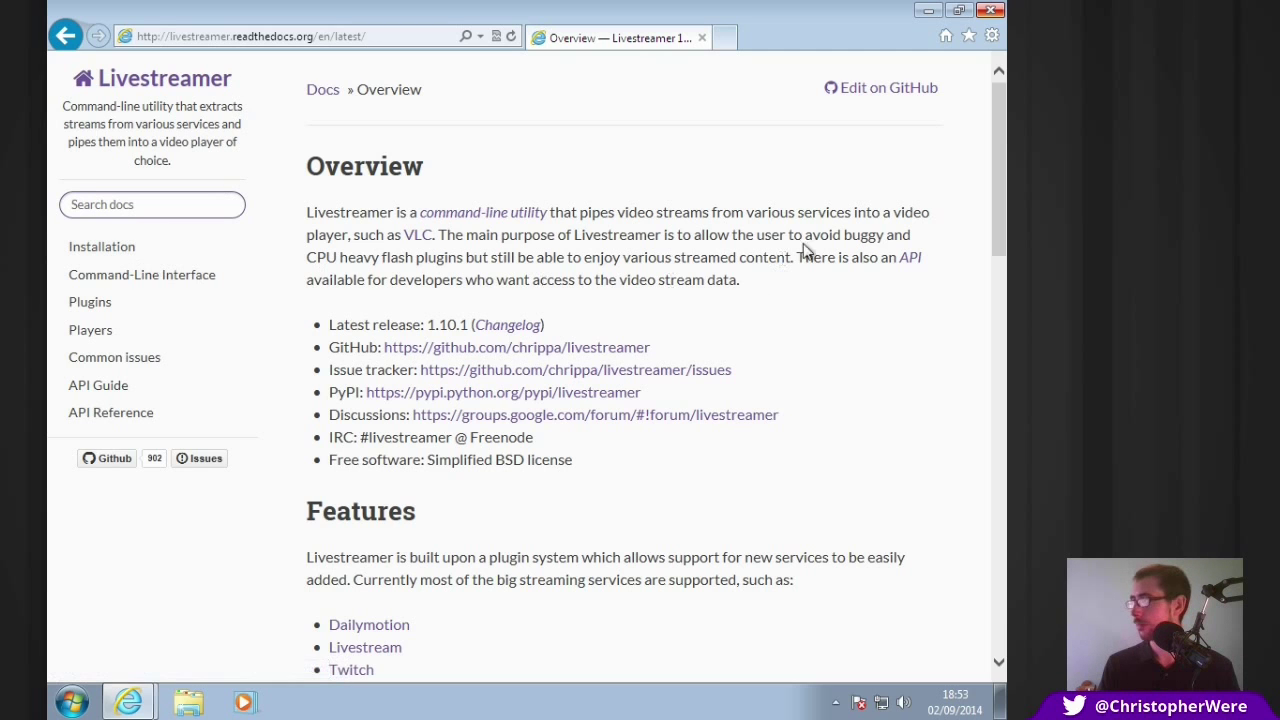
Open Livestreamer's installation documentation and request the installer offered under Windows binaries
left_click_drag(1002, 157, 971, 117)
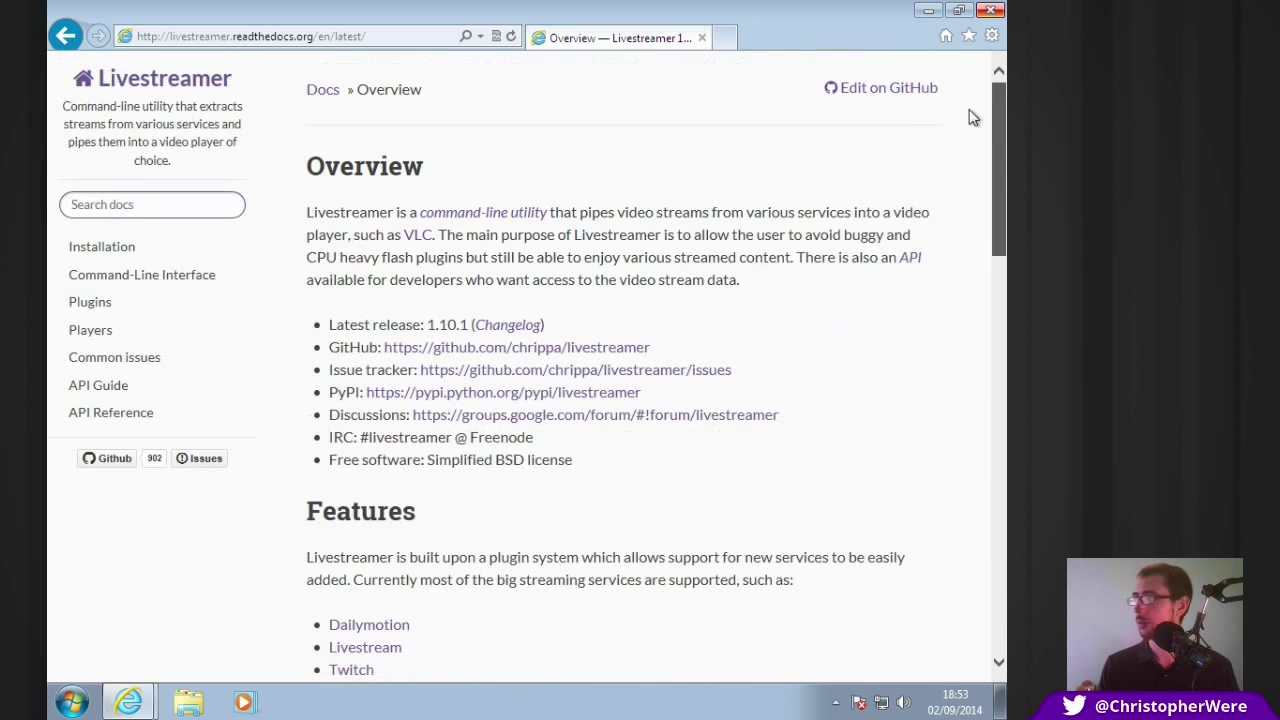
left_click(104, 256)
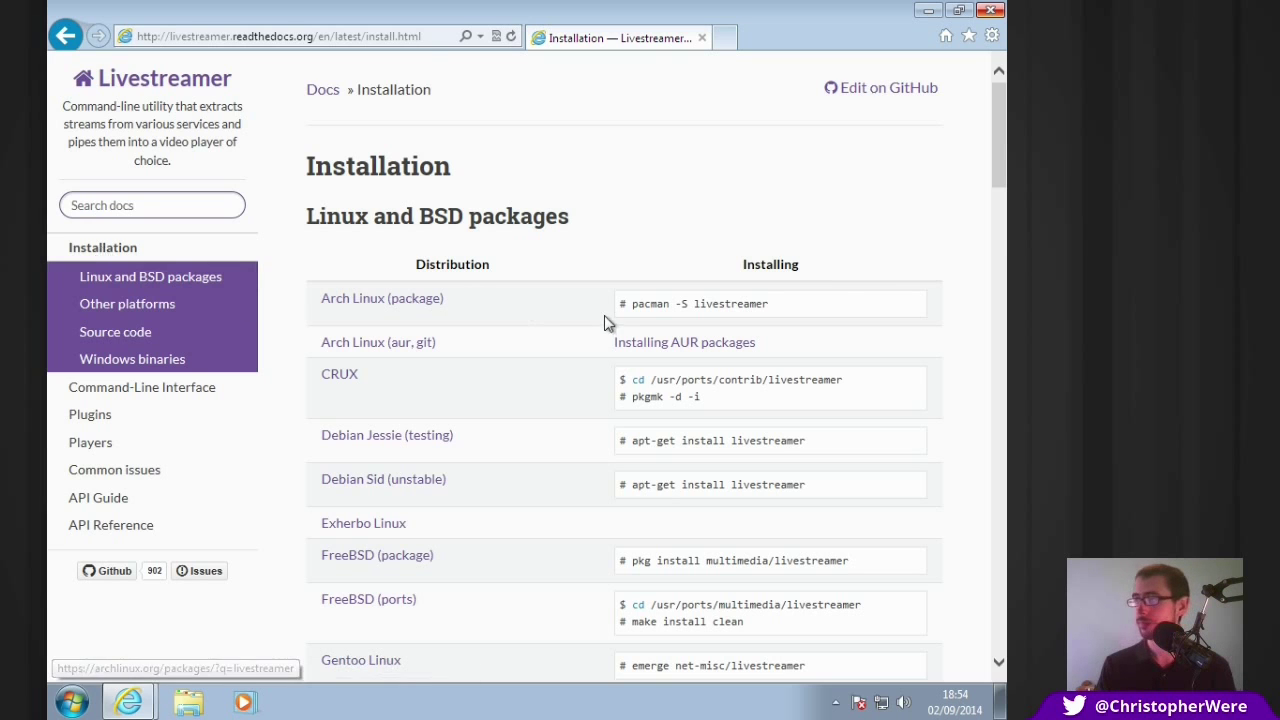
left_click_drag(997, 160, 977, 287)
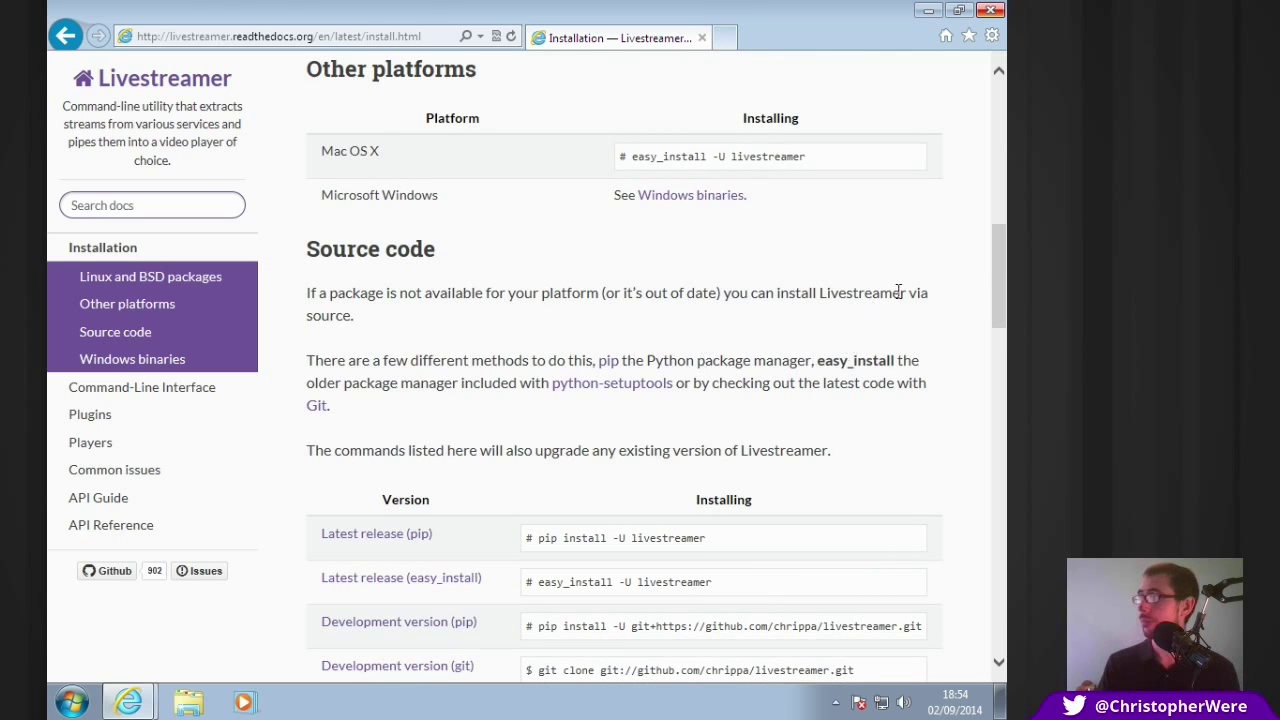
mouse_move(994, 263)
left_mouse_down()
mouse_move(994, 329)
mouse_move(942, 492)
mouse_move(942, 534)
left_mouse_up()
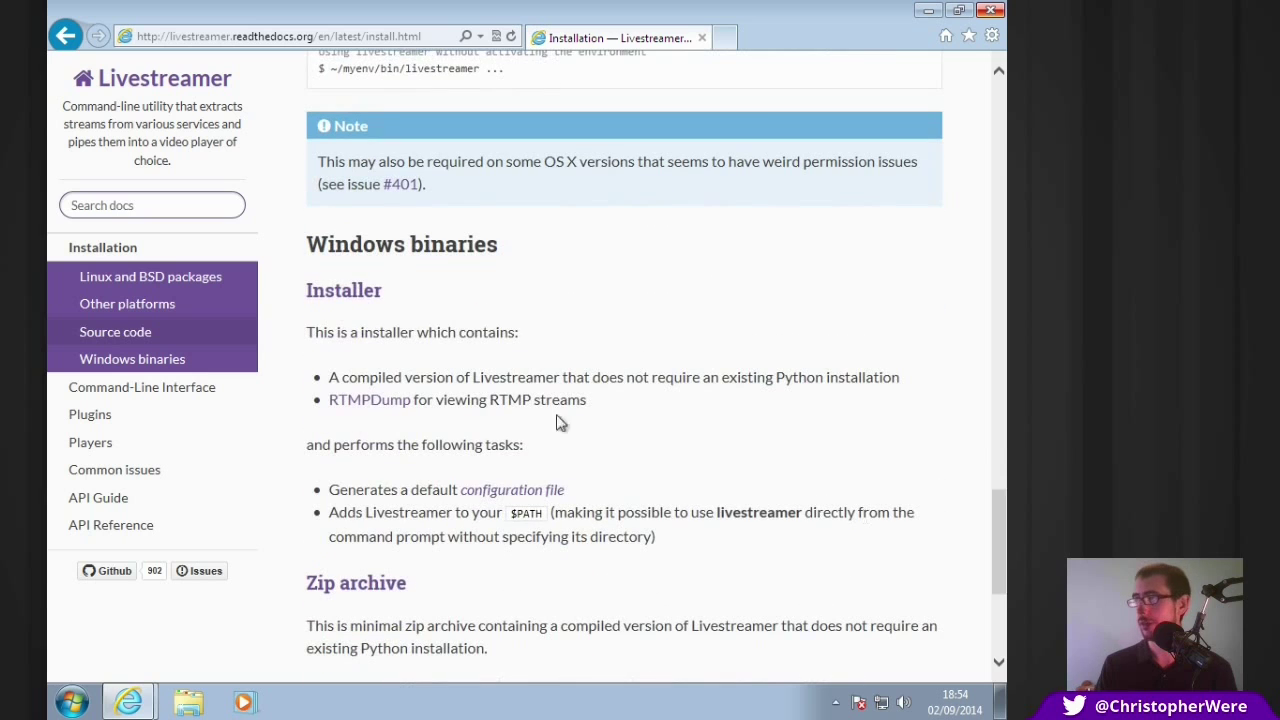
left_click(354, 291)
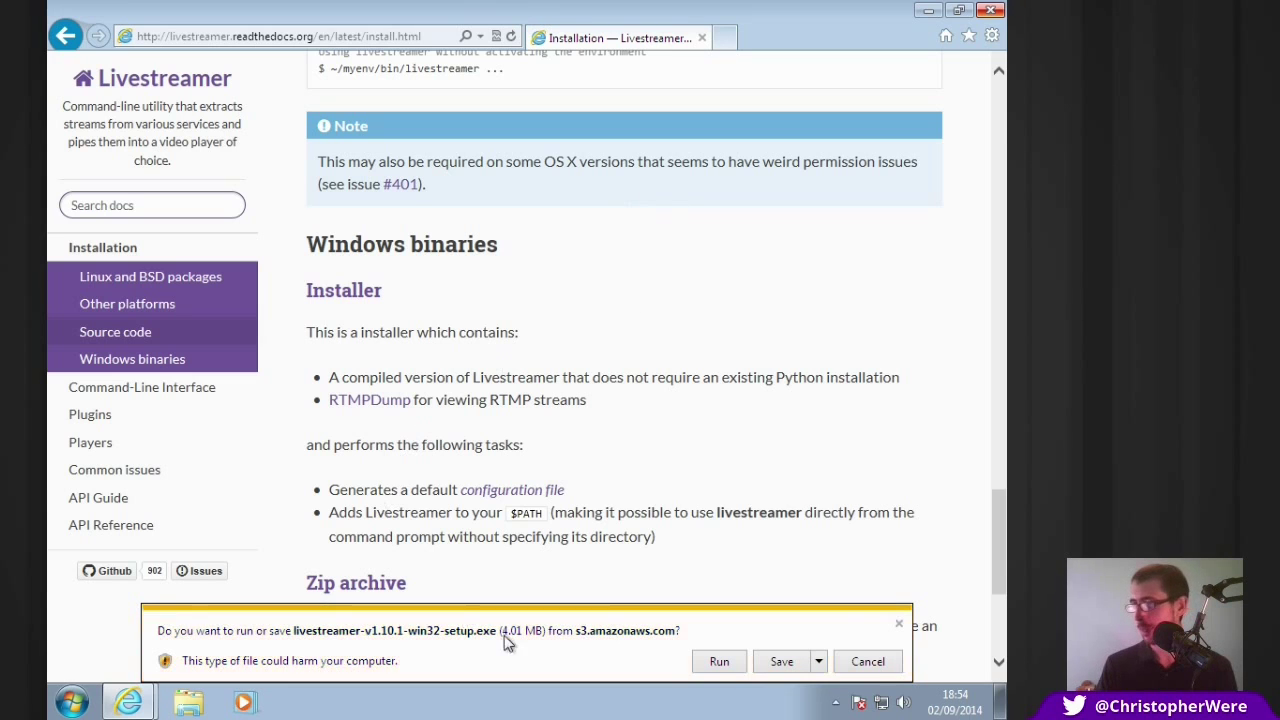
Run livestreamer-v1.10.1-win32-setup.exe straight from the download and allow it despite the security warnings
left_click(706, 662)
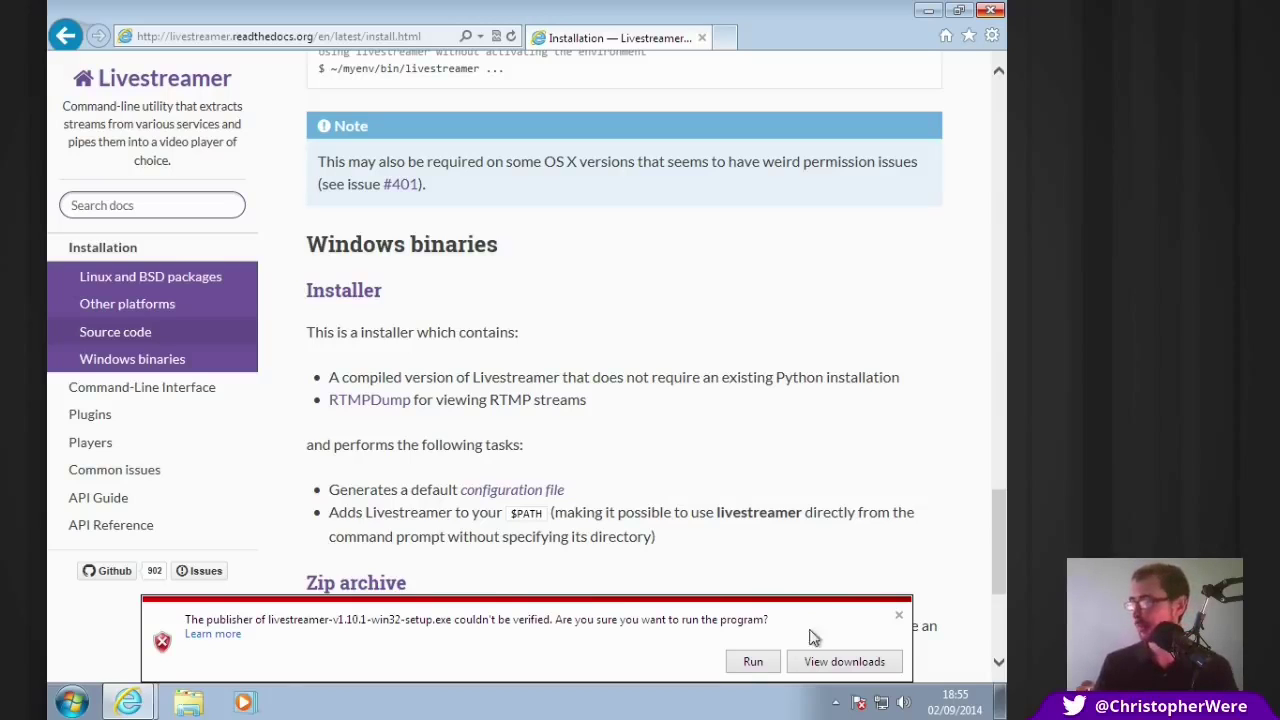
left_click(754, 662)
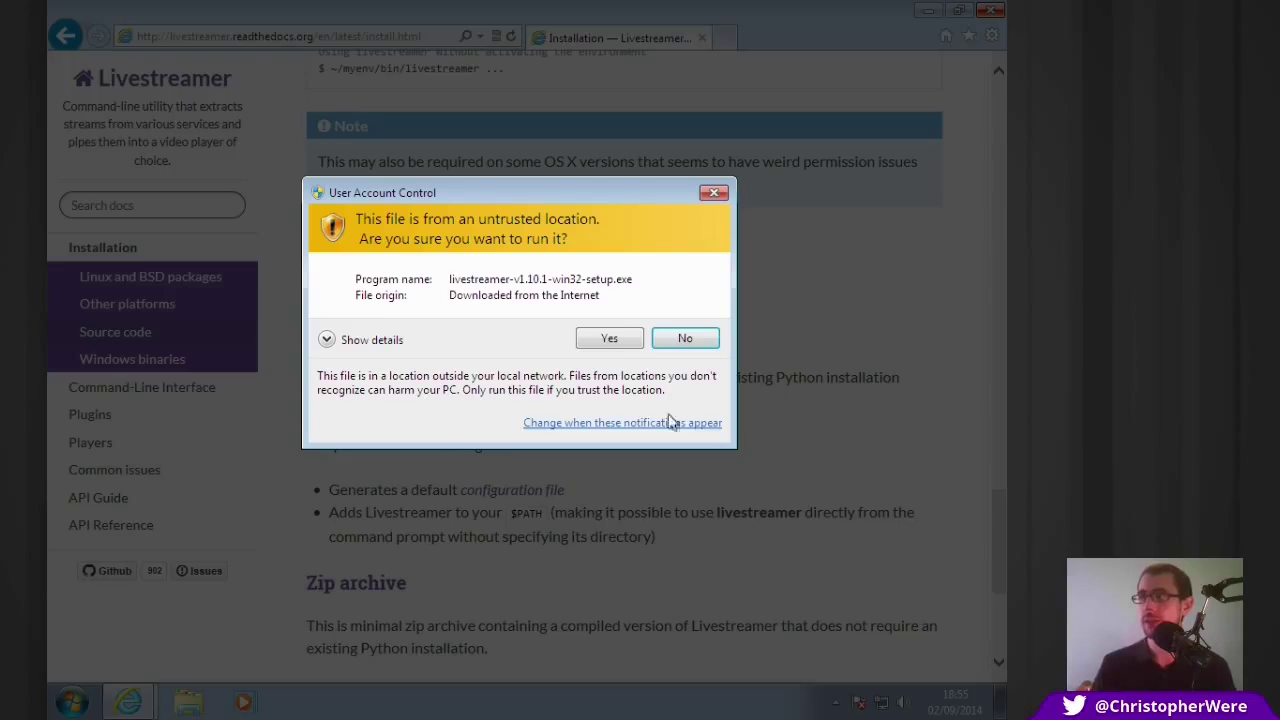
left_click(610, 339)
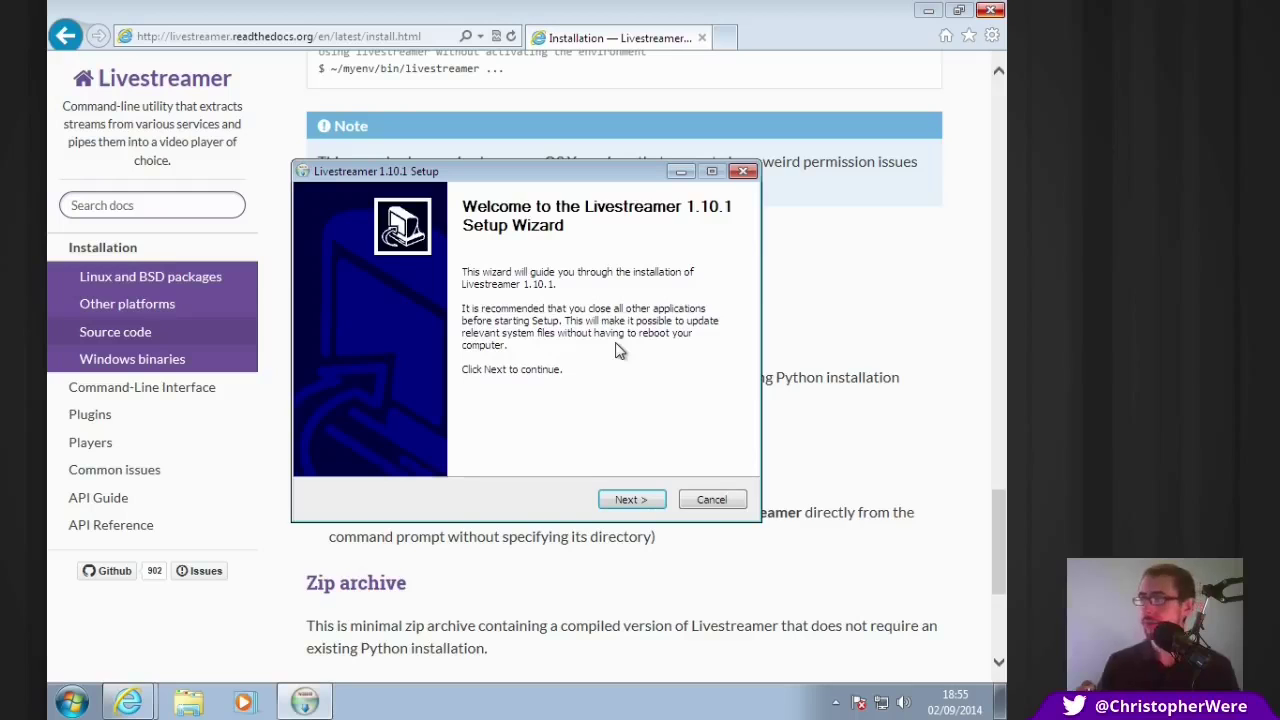
Install Livestreamer 1.10.1 with the default components in C:\Program Files\Livestreamer, and finish setup with the option to edit the configuration file enabled
left_click(627, 503)
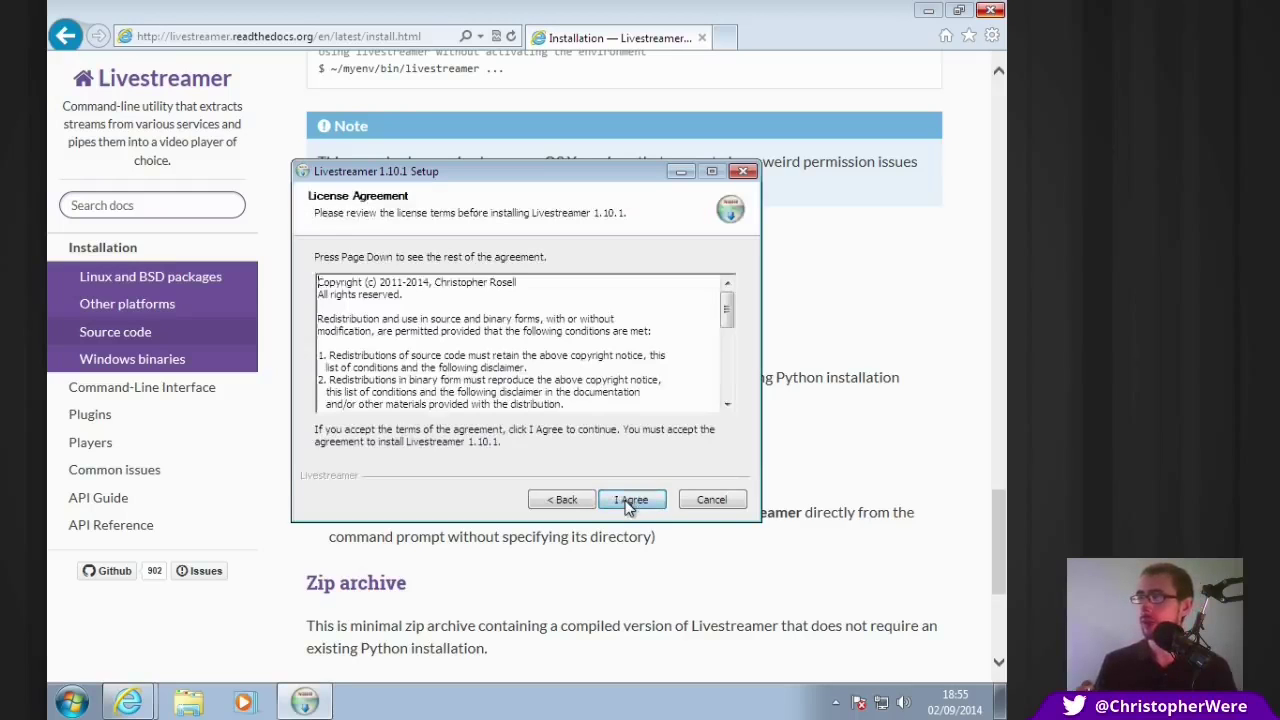
left_click(628, 505)
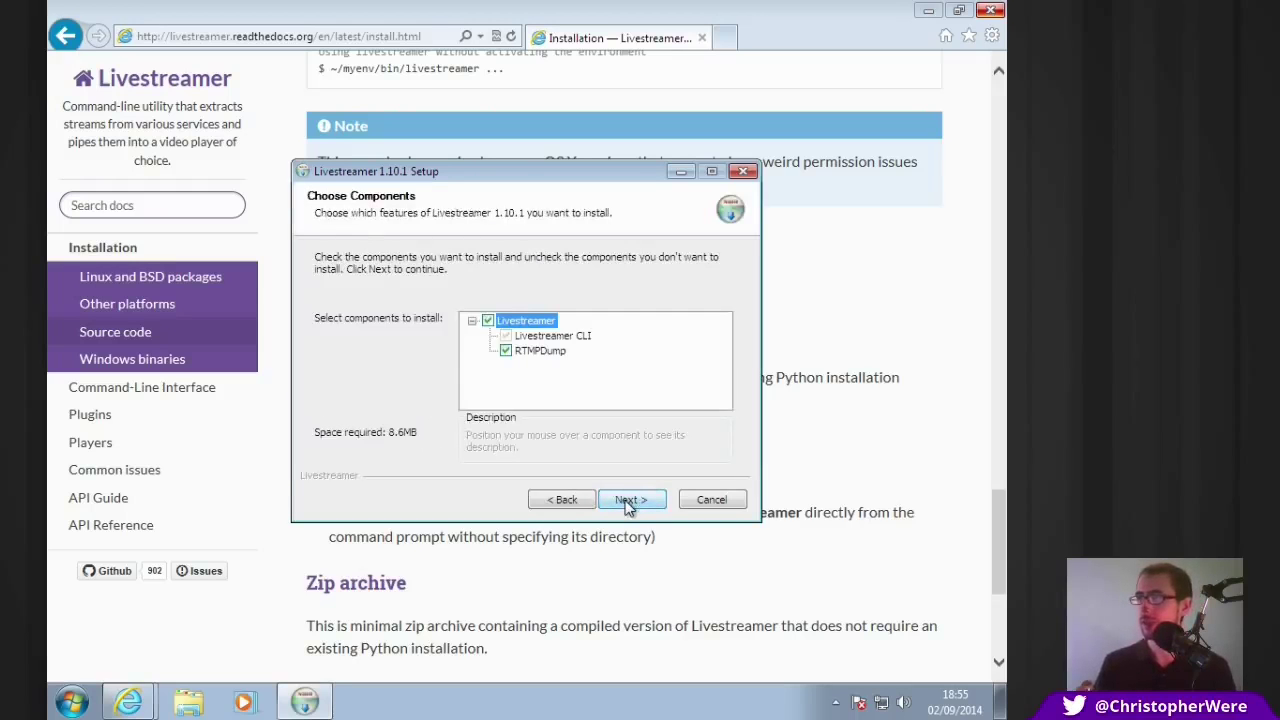
left_click(628, 503)
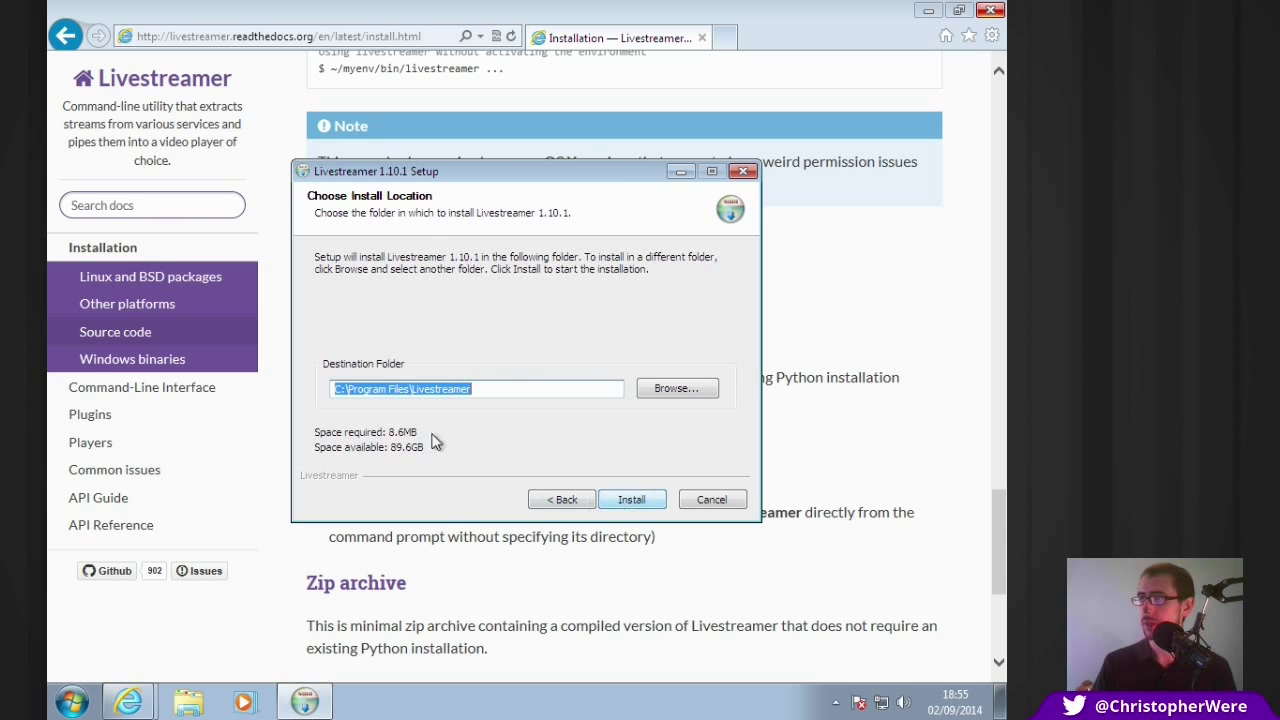
left_click(643, 500)
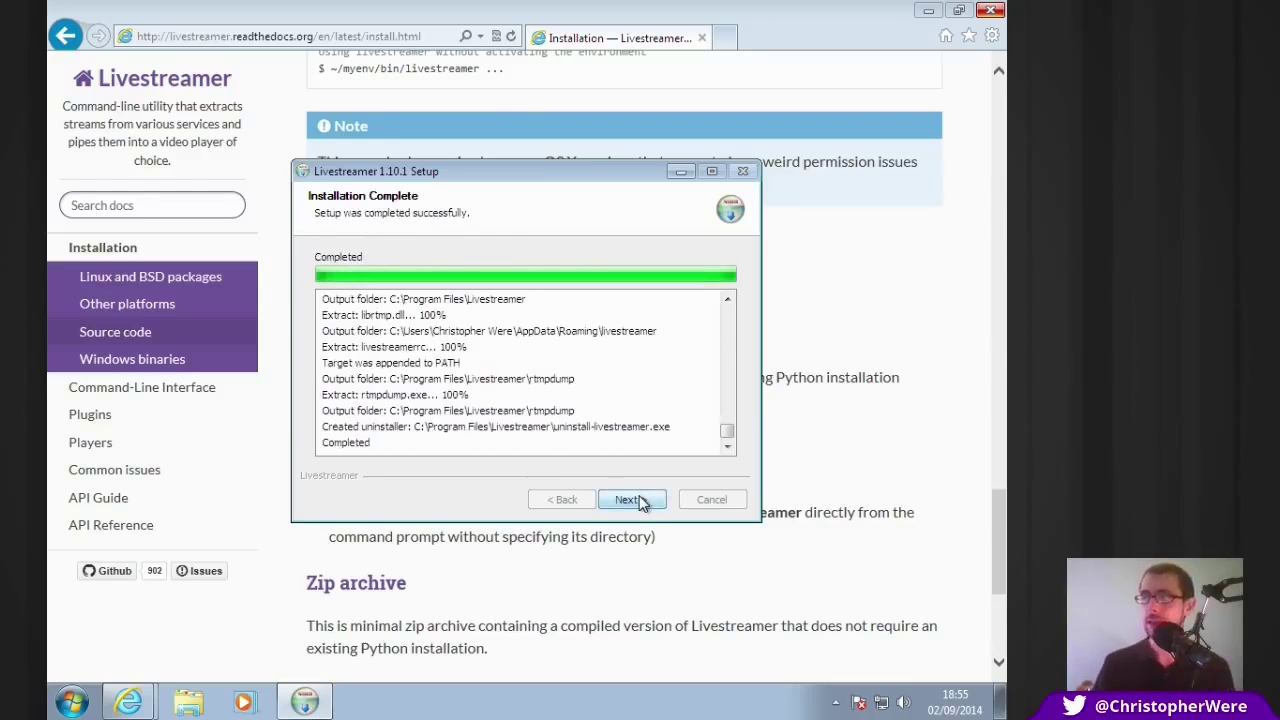
left_click(643, 500)
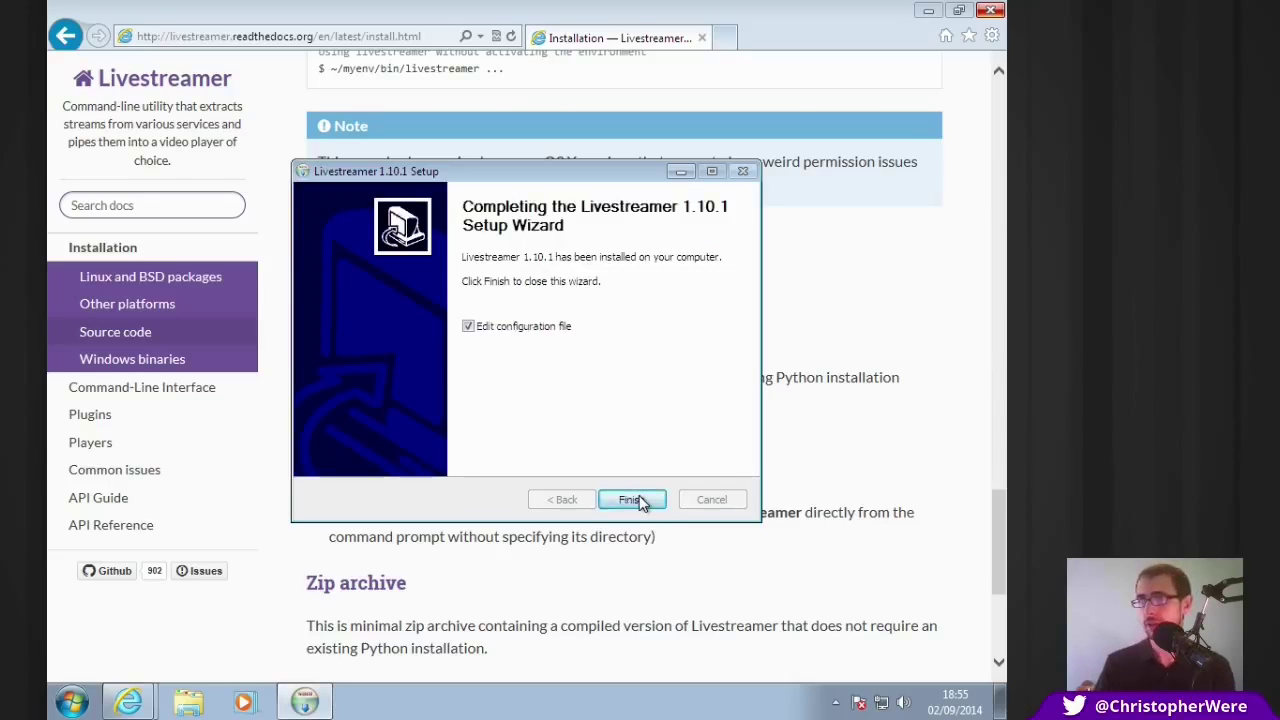
left_click(487, 333)
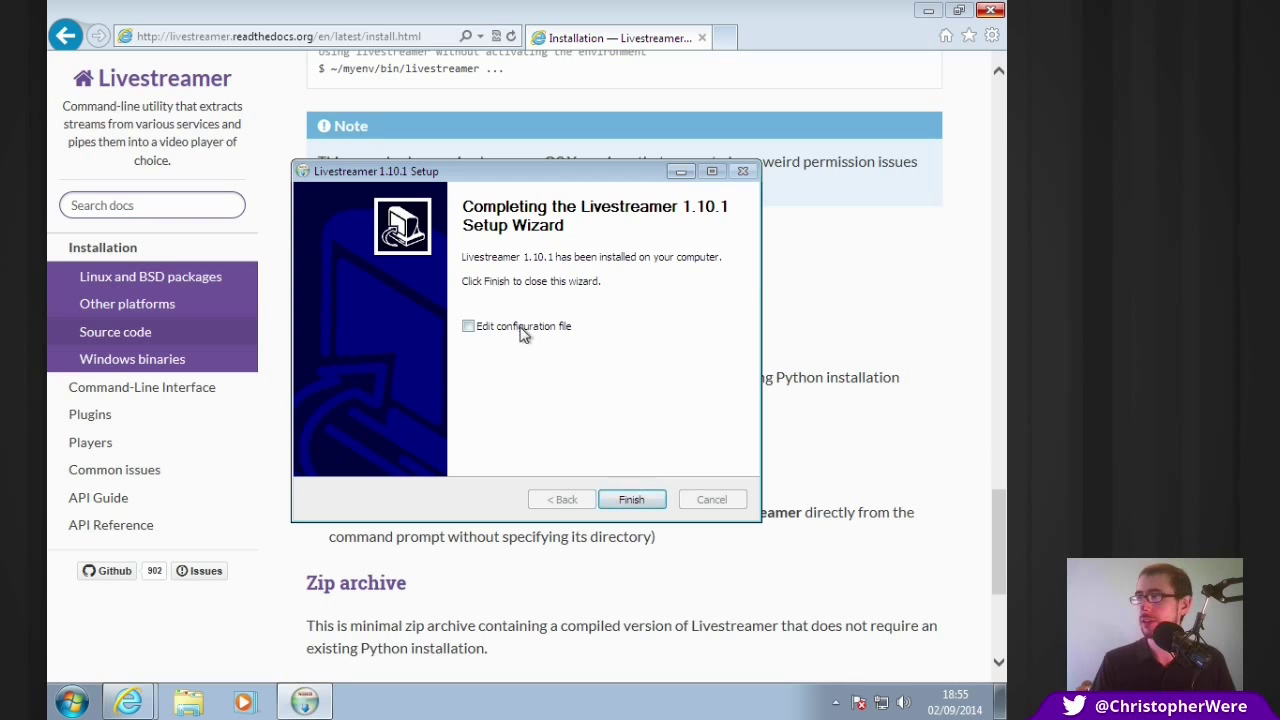
left_click(521, 334)
left_click(638, 500)
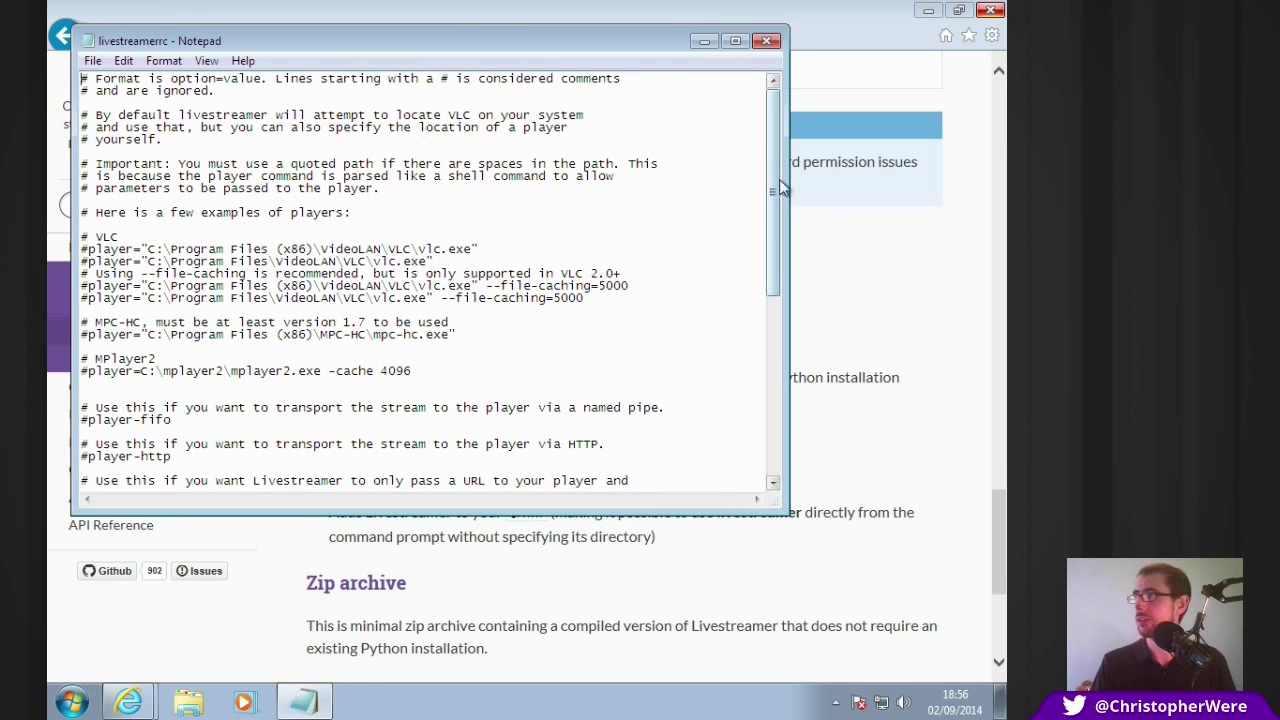
Look over the player settings in the livestreamerrc configuration file and close it without editing
left_click_drag(778, 185, 782, 147)
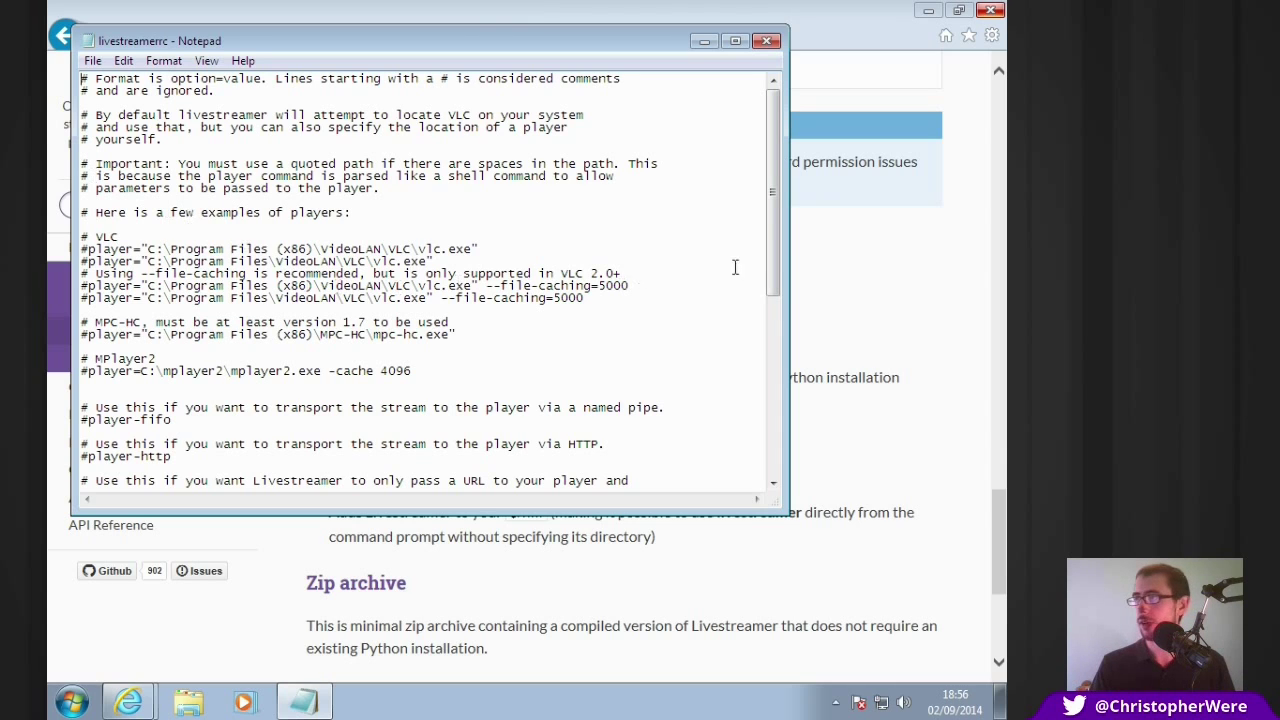
left_click_drag(774, 245, 749, 237)
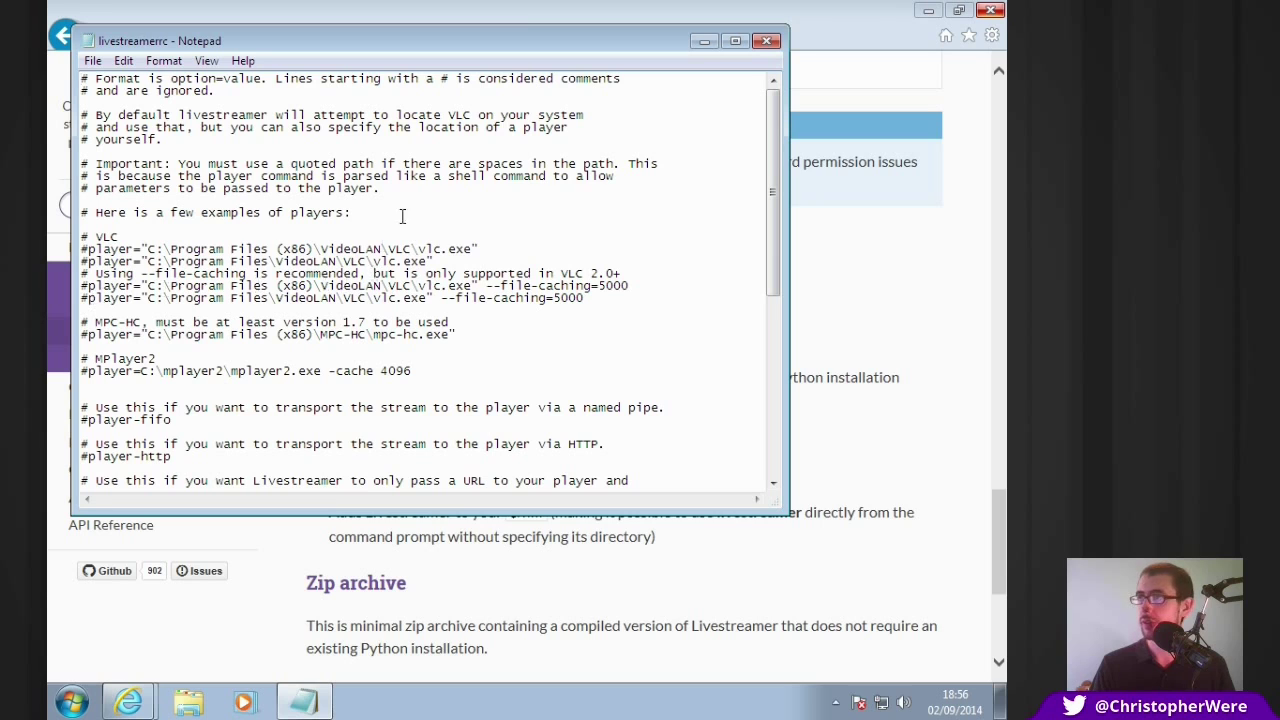
left_click(766, 41)
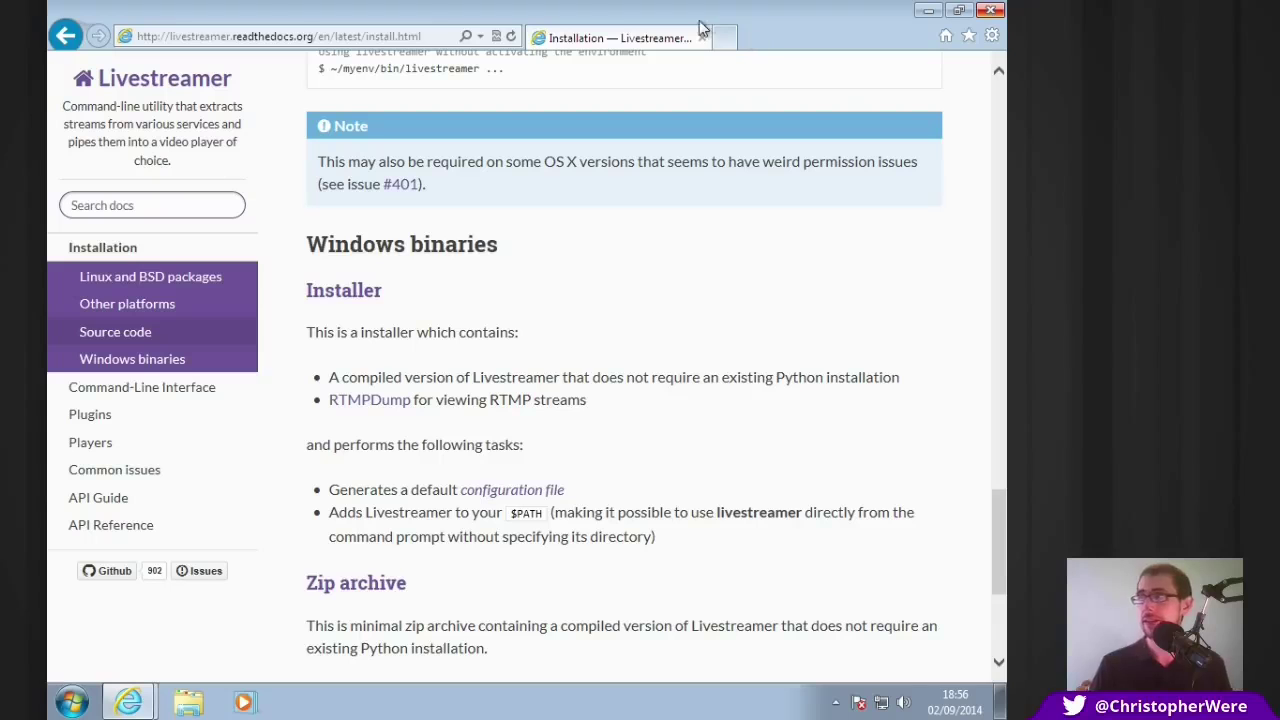
Close the Livestreamer documentation window and copy the URL of the EscapistMagazine Twitch channel from the other browser window
left_click(992, 12)
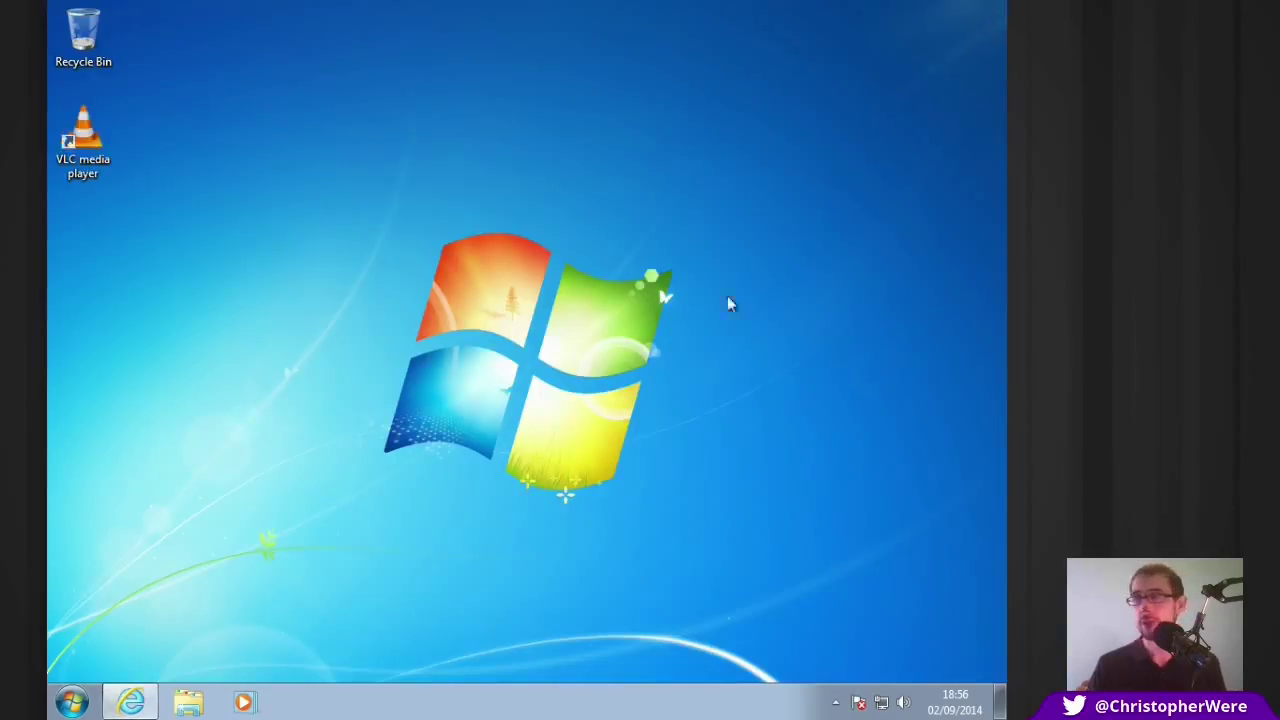
left_click(134, 702)
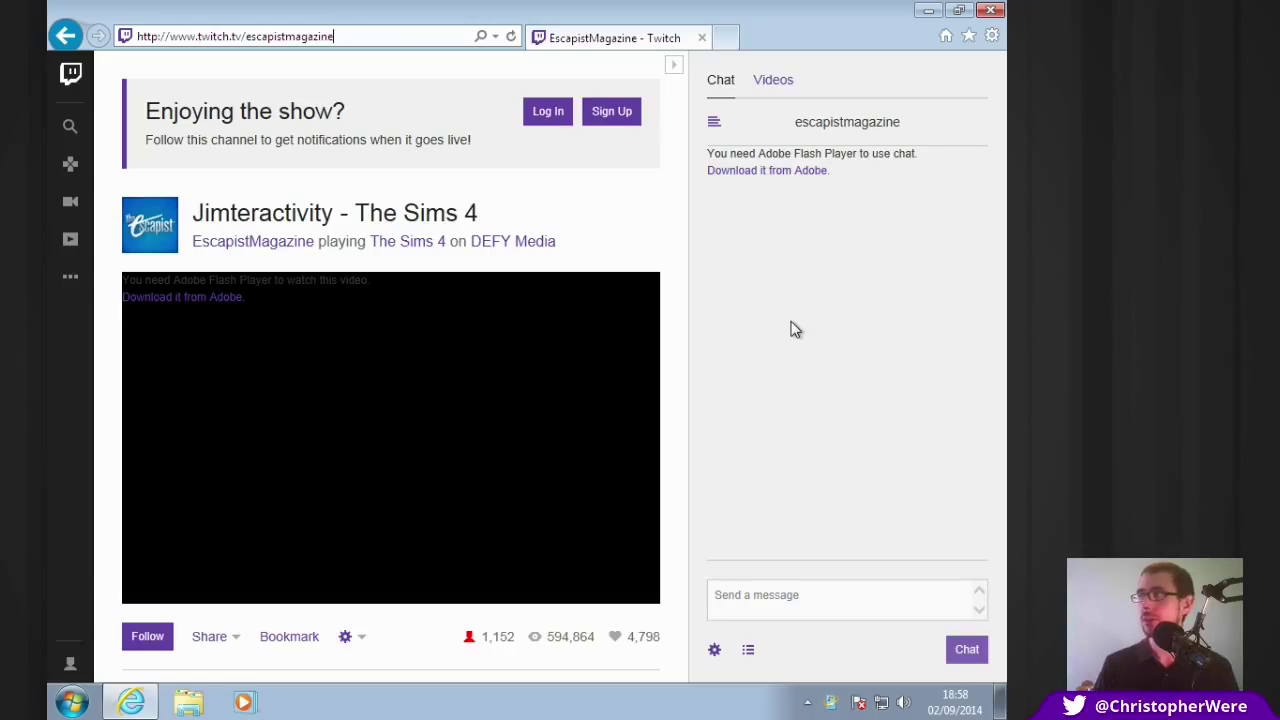
triple_click(332, 36)
key("ctrl+c")
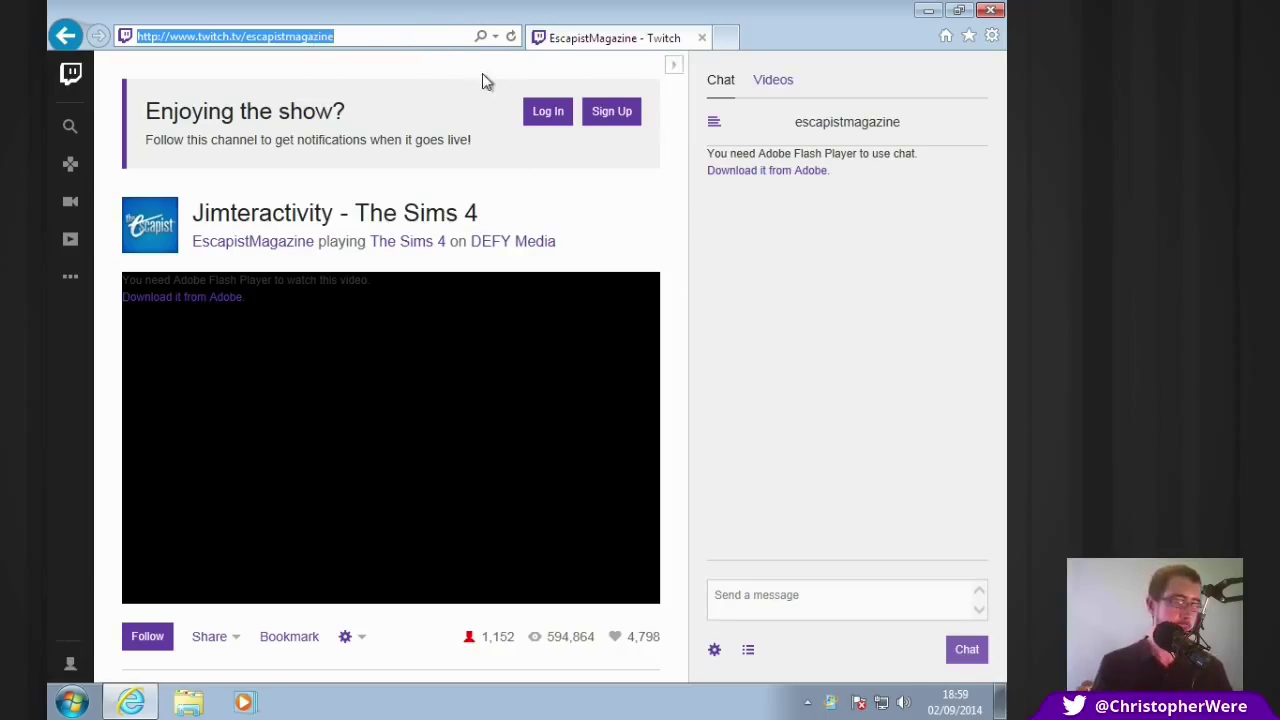
key("super+r")
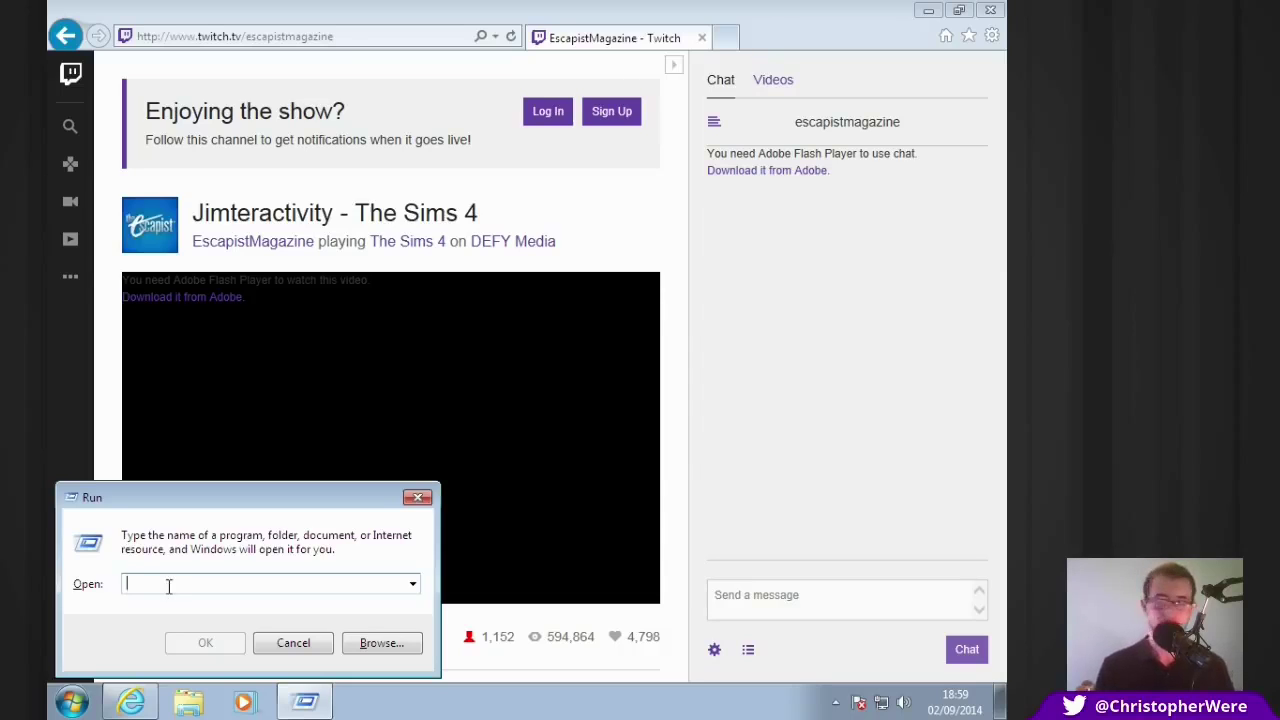
type("livestreamer")
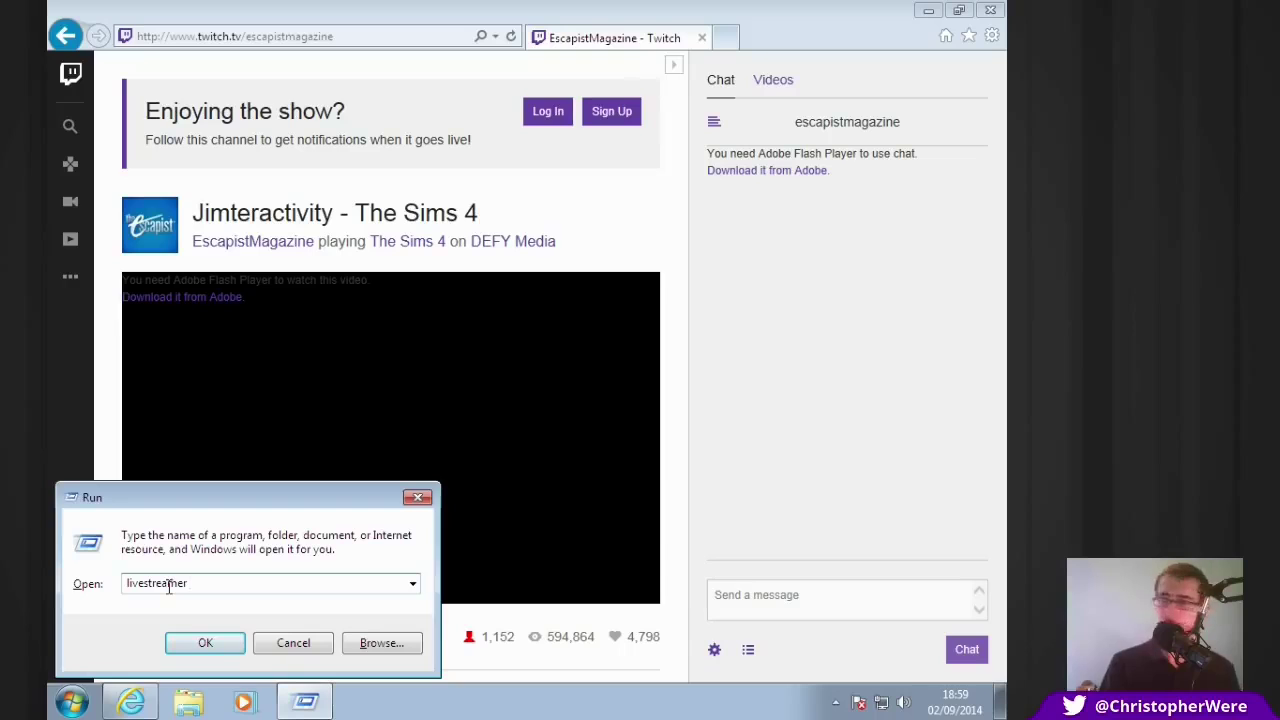
key("ctrl+v")
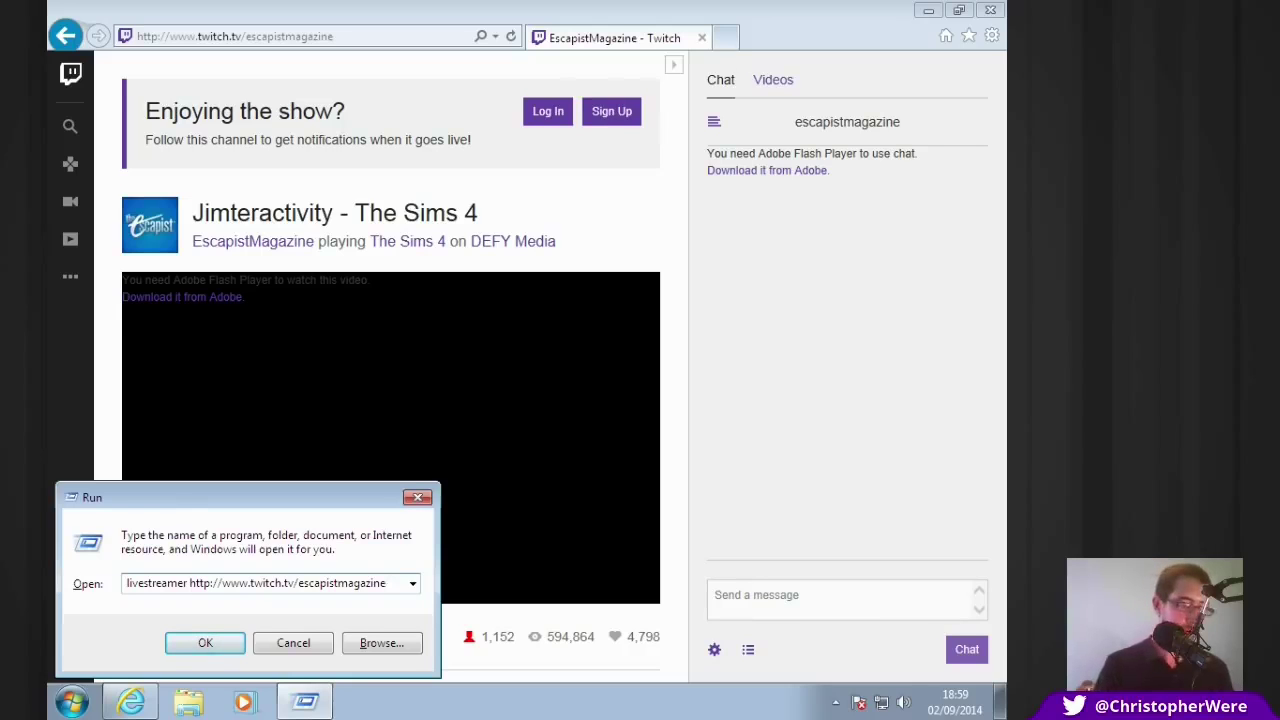
type("medium")
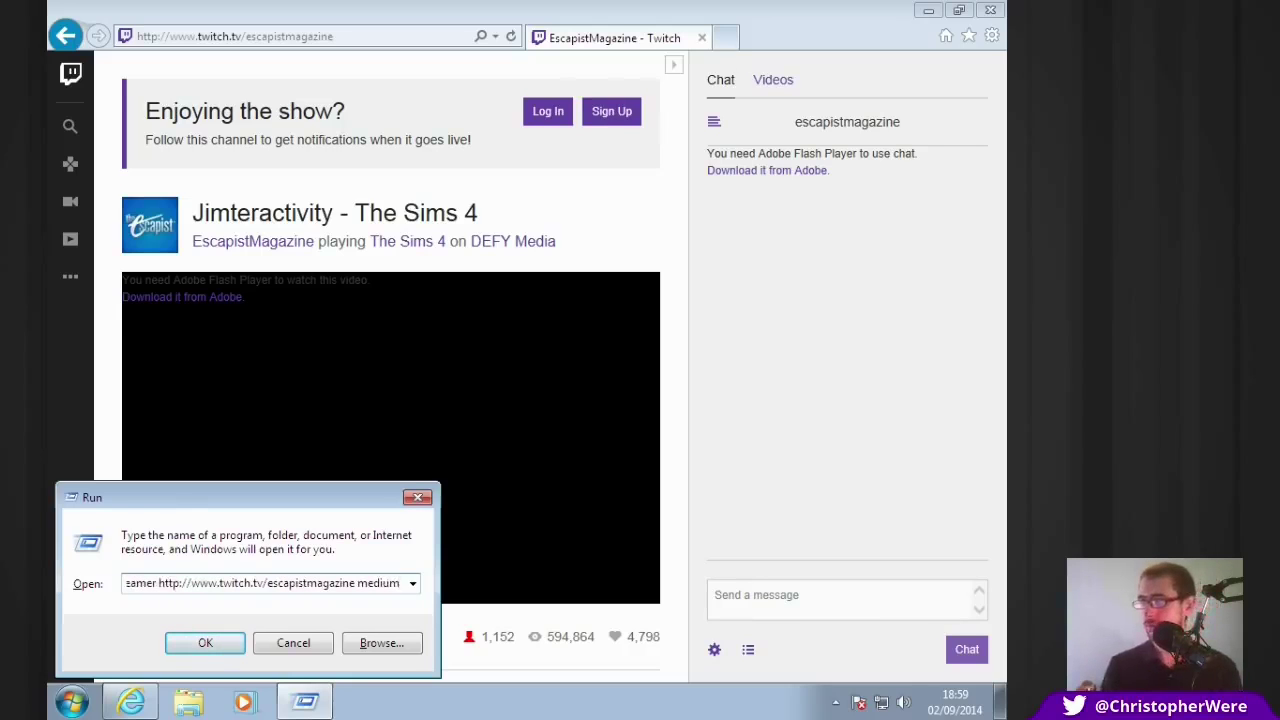
key("Home")
key("End")
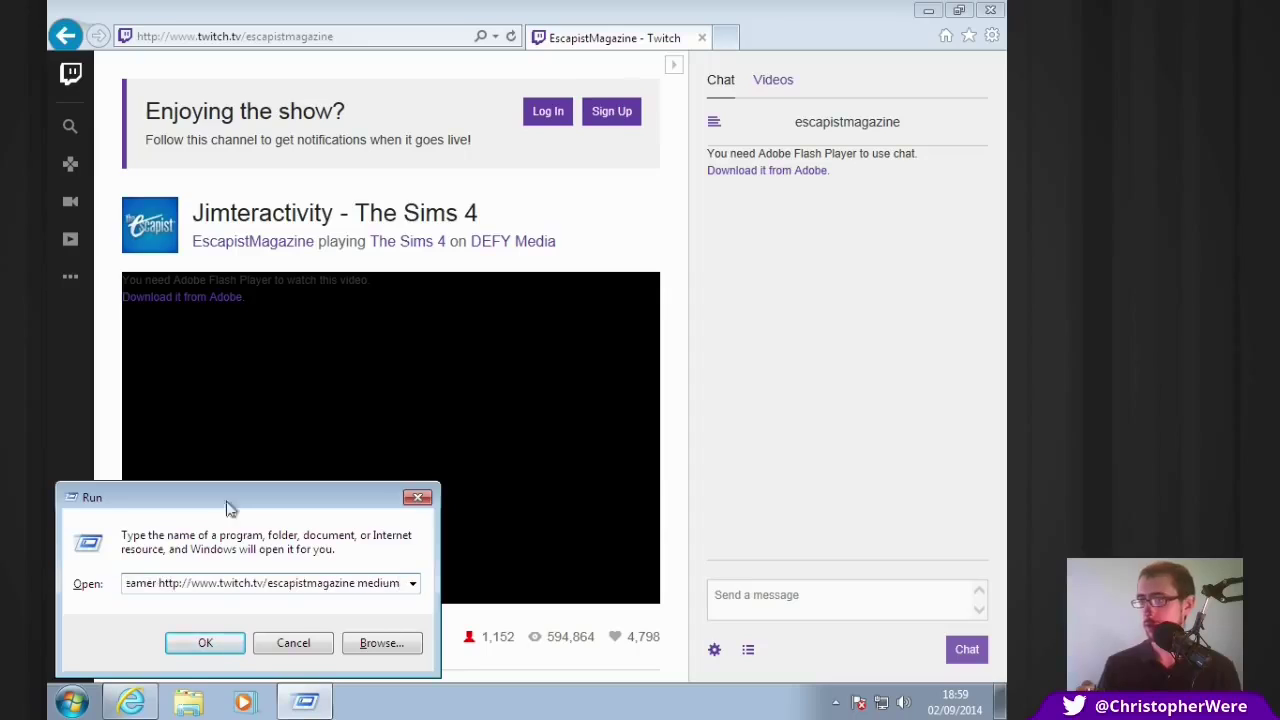
left_click(205, 643)
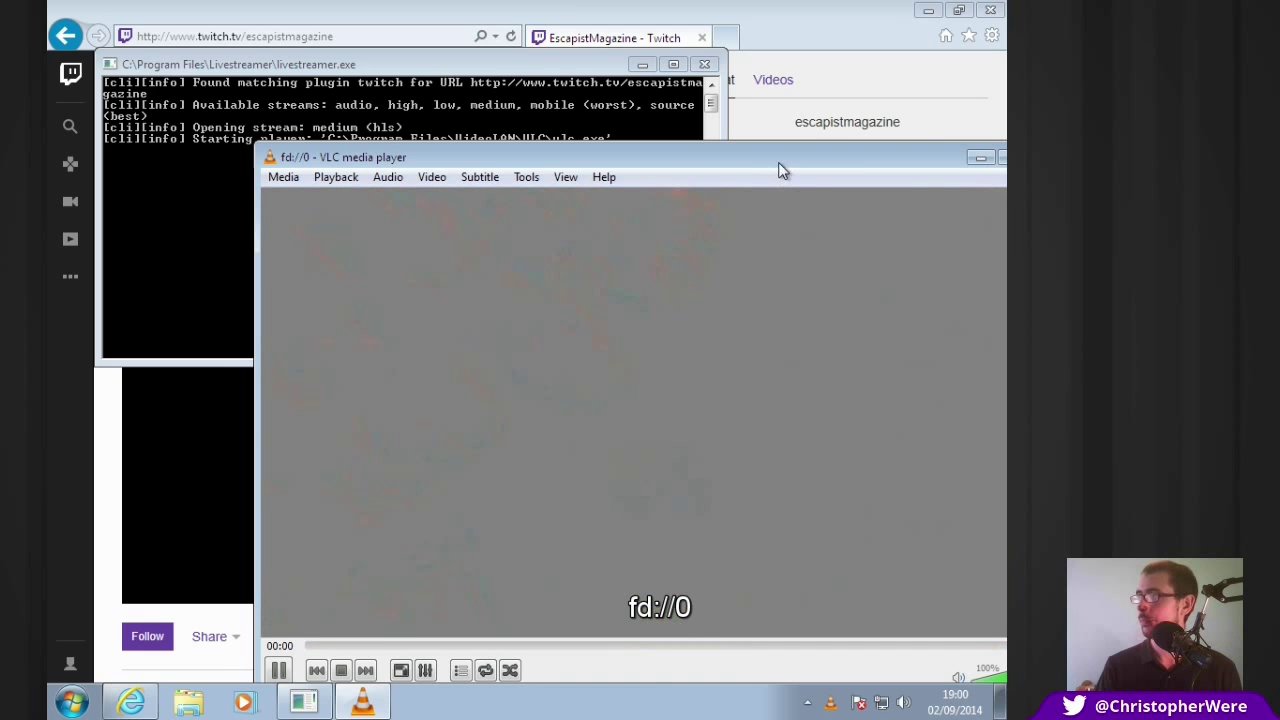
left_click_drag(778, 164, 625, 89)
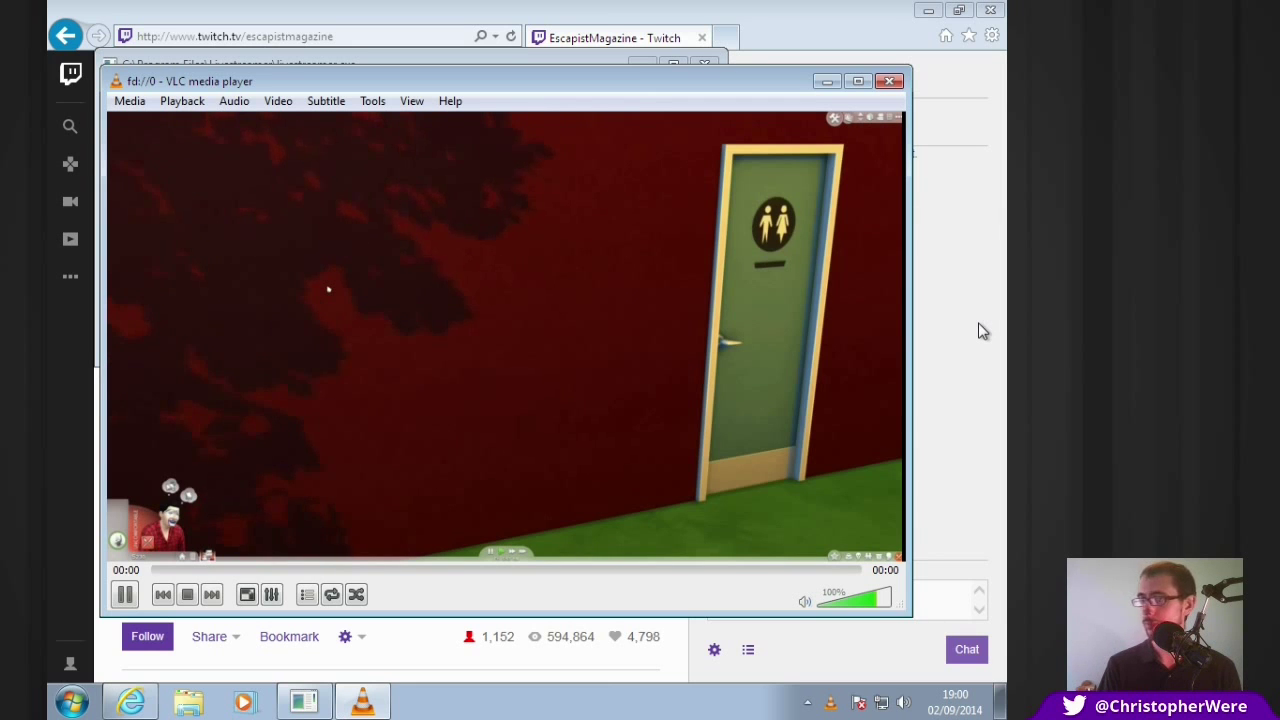
left_click(785, 40)
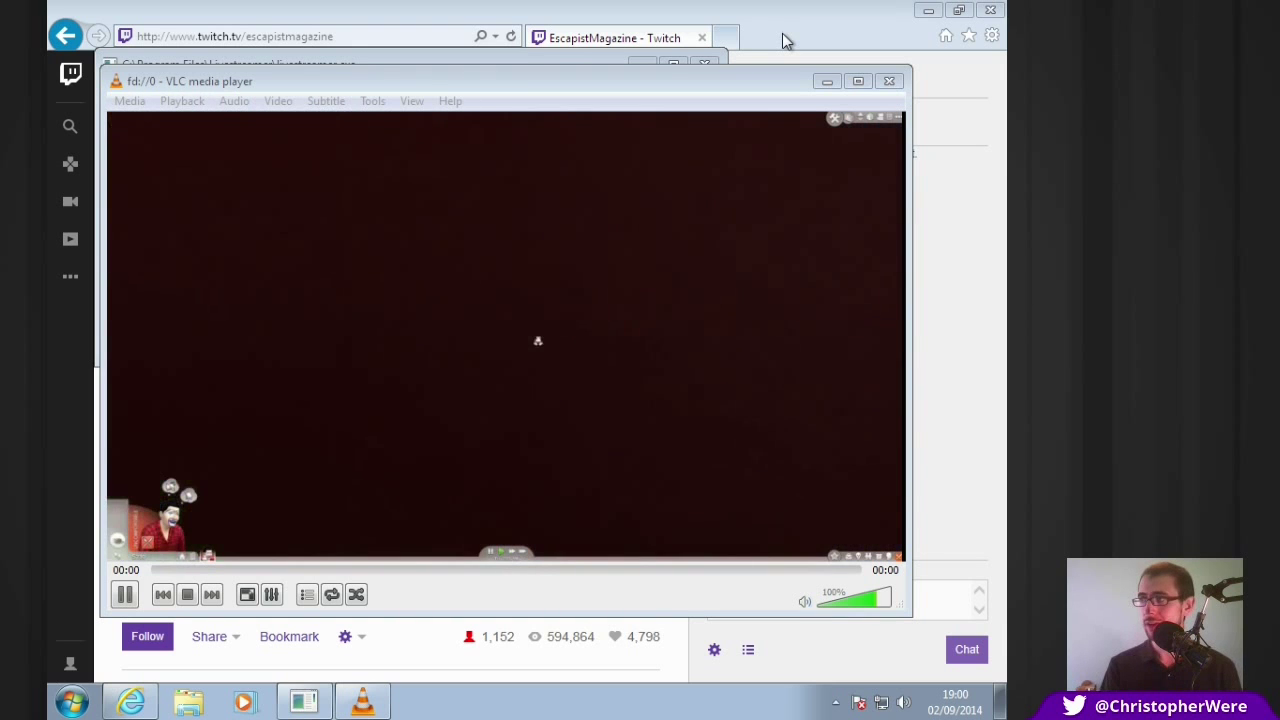